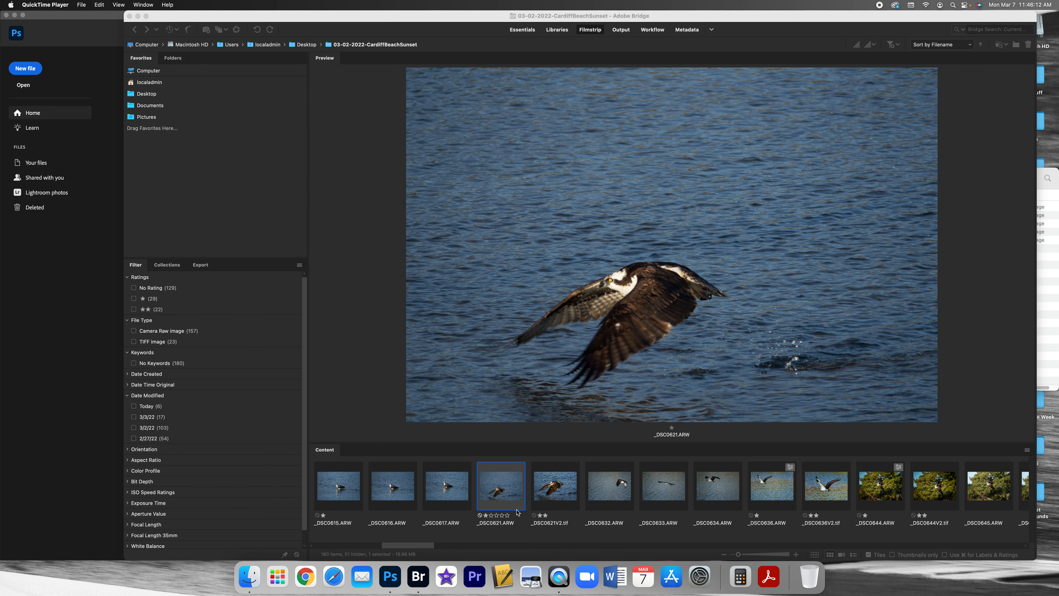
pyautogui.doubleClick(507, 491)
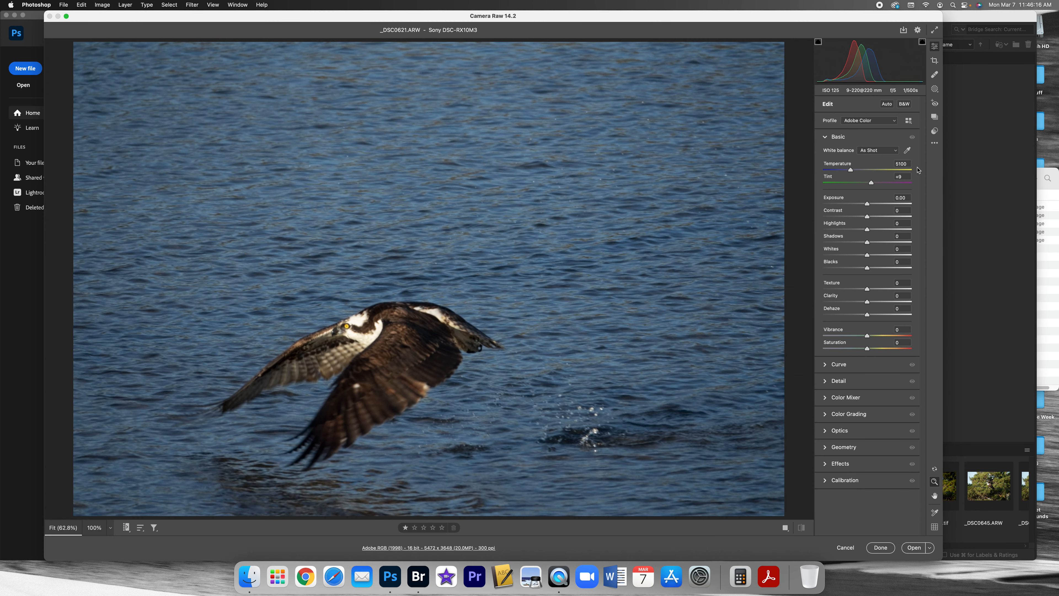
pyautogui.click(845, 547)
pyautogui.click(1002, 381)
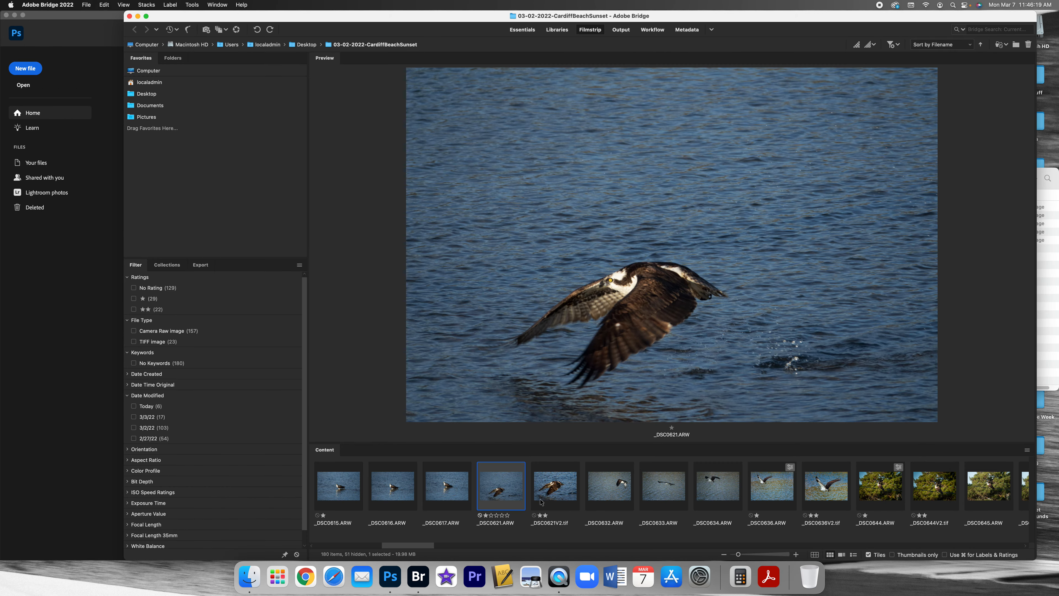
# Open _DSC0621.ARW from Bridge in Camera Raw and inspect the flying osprey at several magnifications
pyautogui.rightClick(498, 488)
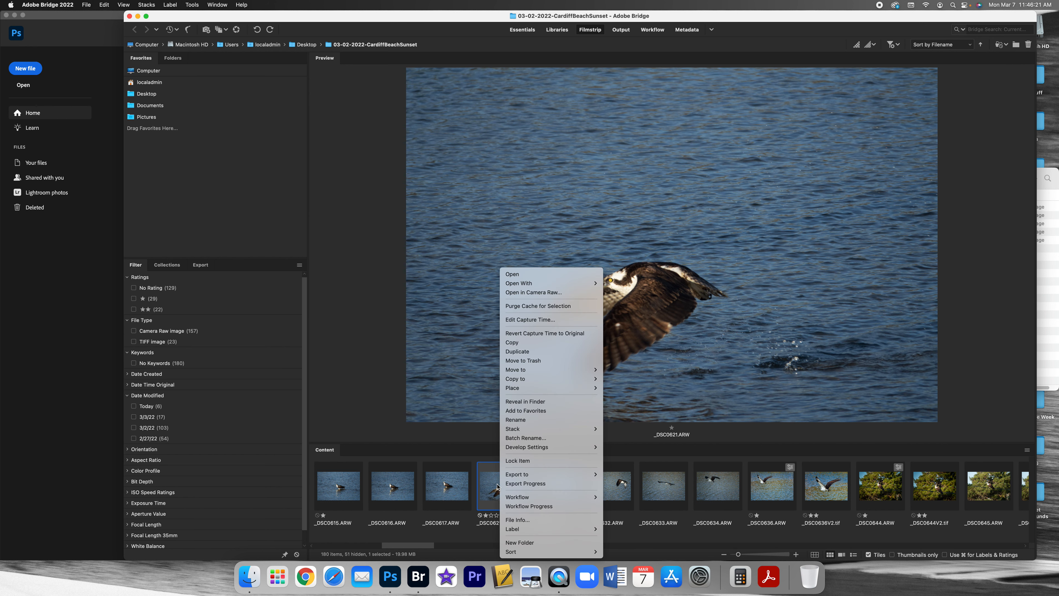
pyautogui.click(525, 294)
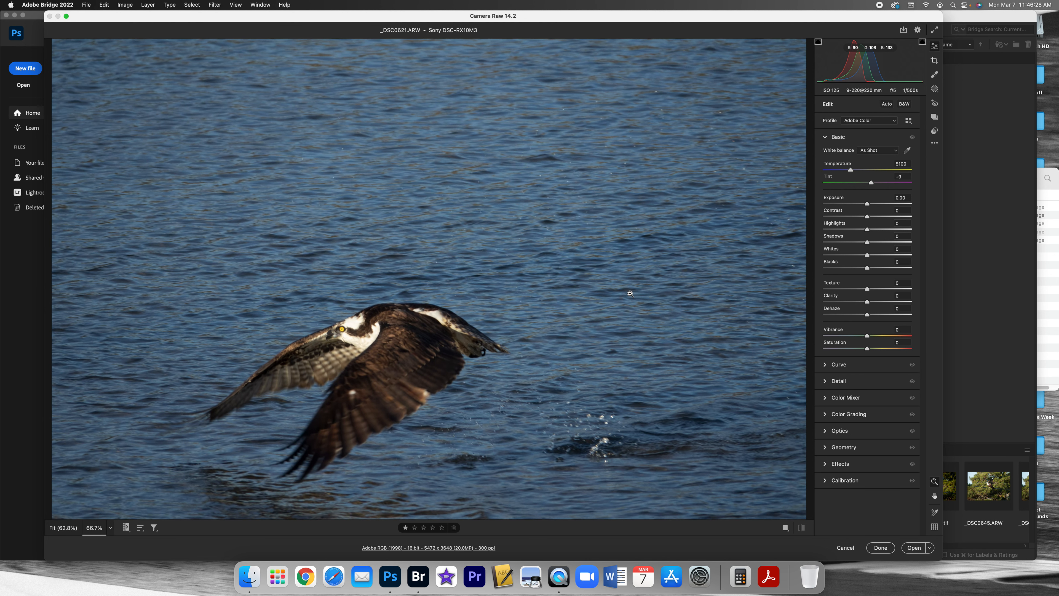
pyautogui.click(510, 225)
pyautogui.click(437, 247)
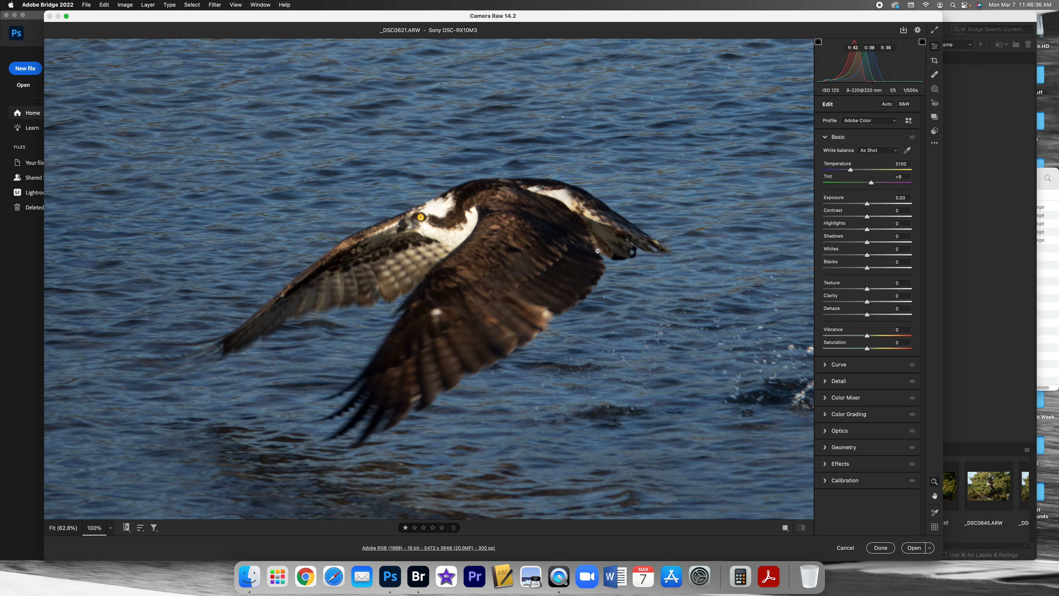
pyautogui.click(554, 262)
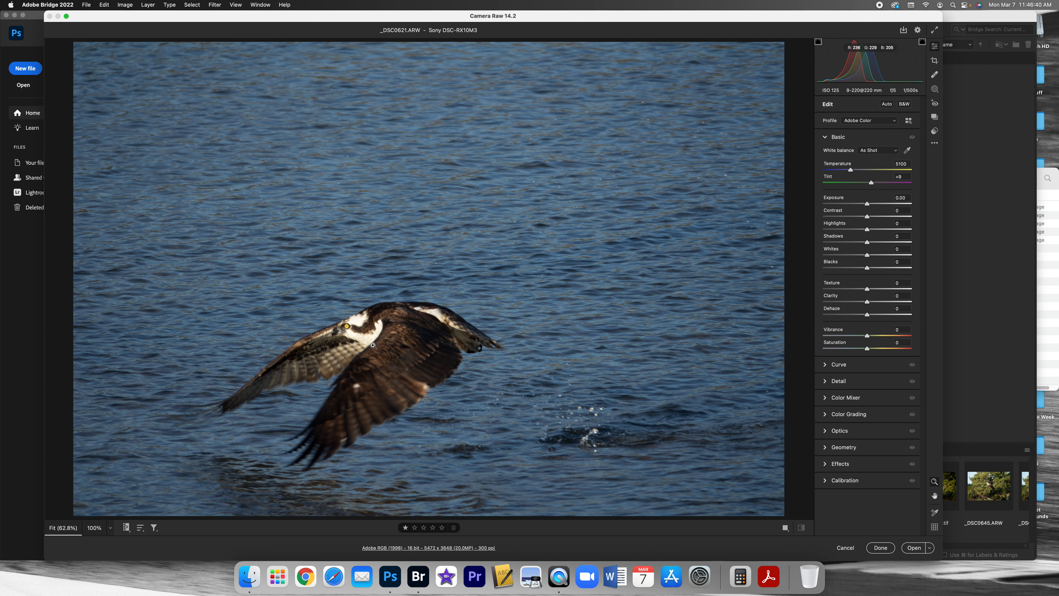
pyautogui.keyDown('alt'); pyautogui.click(592, 326); pyautogui.keyUp('alt')
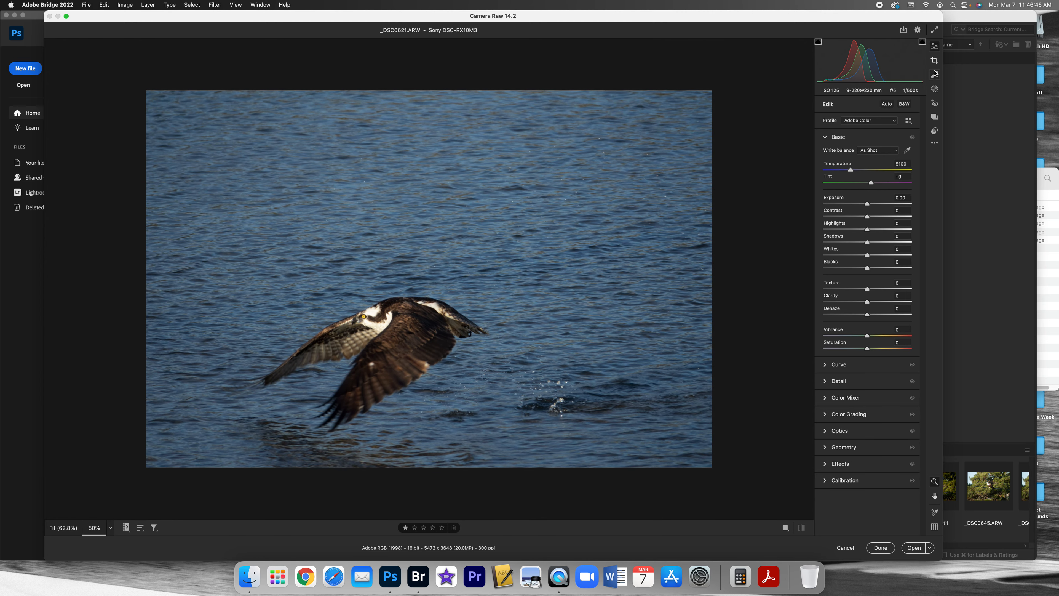
# Crop the photo at its original aspect ratio to about 4766 x 3177 pixels, framing the osprey near the center
pyautogui.click(934, 61)
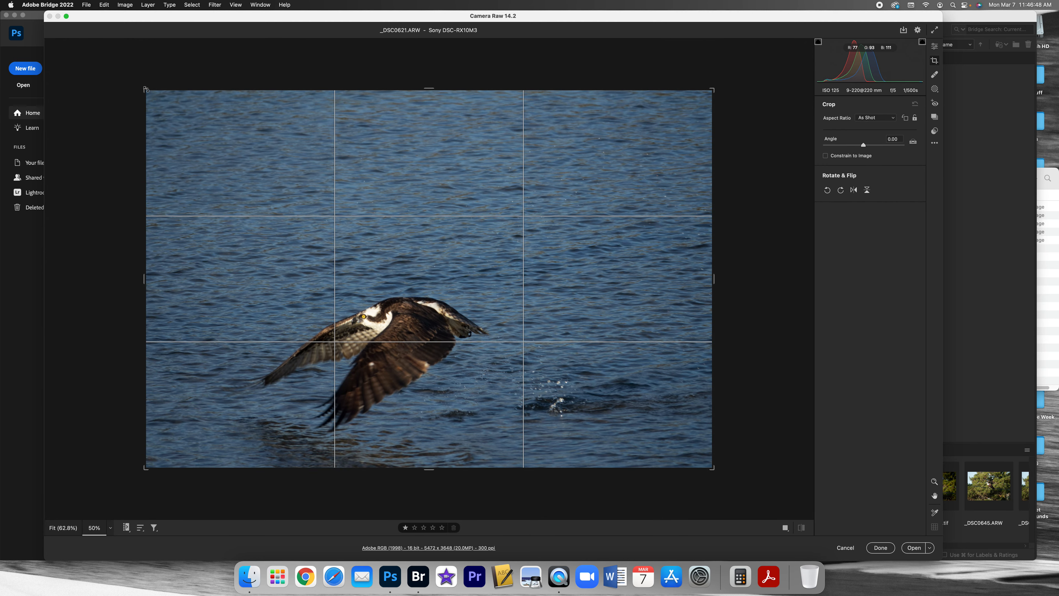
pyautogui.press('shift')
pyautogui.moveTo(146, 90); pyautogui.dragTo(180, 101)
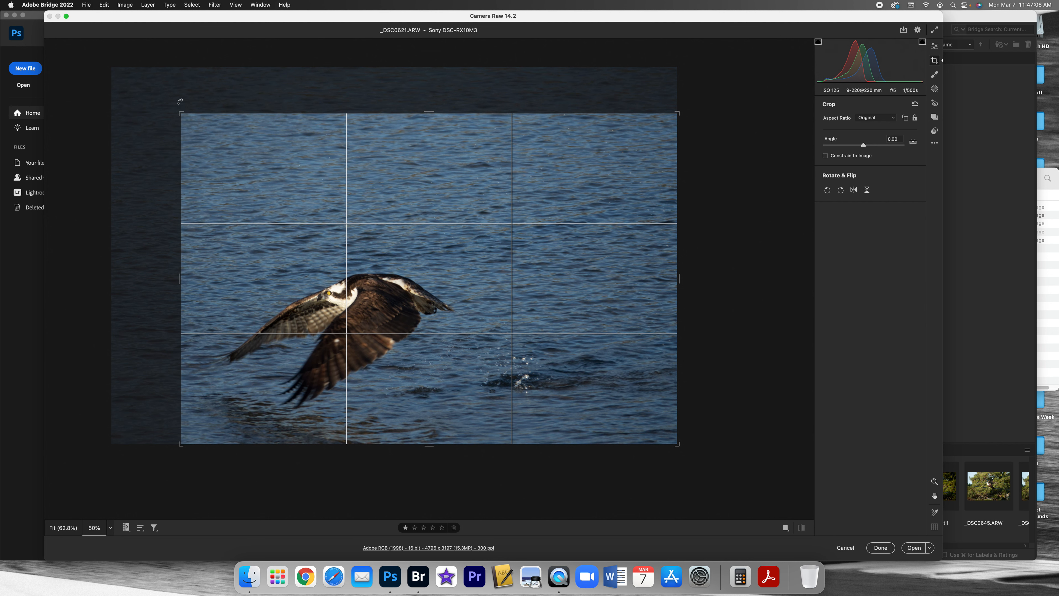
pyautogui.moveTo(179, 112)
pyautogui.mouseDown()
pyautogui.moveTo(150, 95)
pyautogui.moveTo(159, 123)
pyautogui.moveTo(158, 107)
pyautogui.moveTo(174, 103)
pyautogui.moveTo(150, 73)
pyautogui.moveTo(182, 120)
pyautogui.moveTo(151, 95)
pyautogui.moveTo(174, 108)
pyautogui.mouseUp()
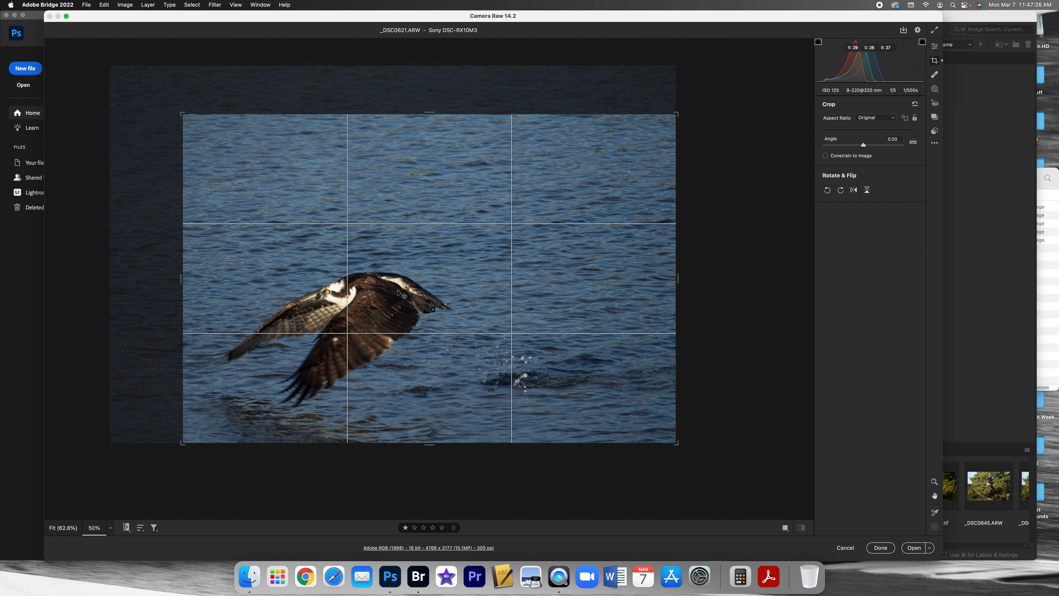
pyautogui.moveTo(376, 293); pyautogui.dragTo(509, 289)
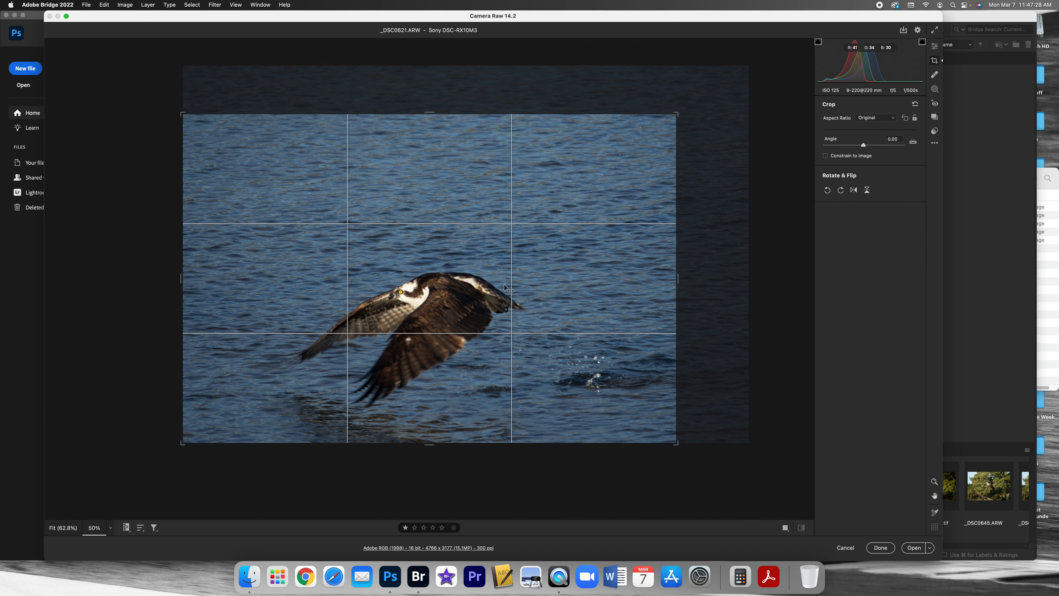
# Tighten the crop to about 3588 x 2392 pixels, shift the osprey slightly right of center, and apply the crop
pyautogui.press('shift')
pyautogui.moveTo(677, 114); pyautogui.dragTo(616, 139)
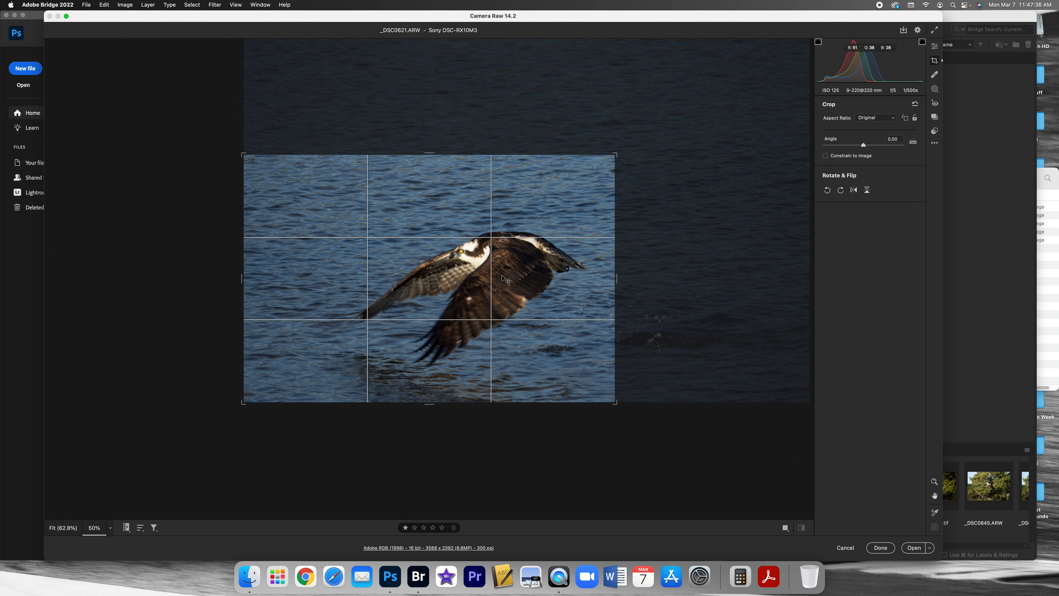
pyautogui.moveTo(524, 271); pyautogui.dragTo(458, 280)
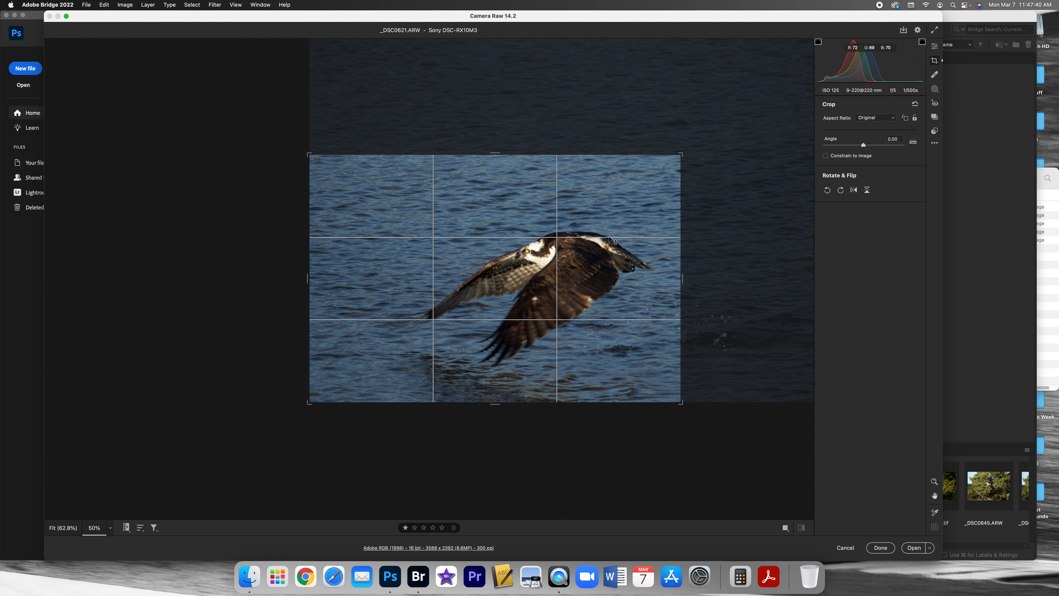
pyautogui.doubleClick(570, 247)
pyautogui.keyDown('alt'); pyautogui.click(570, 249); pyautogui.keyUp('alt')
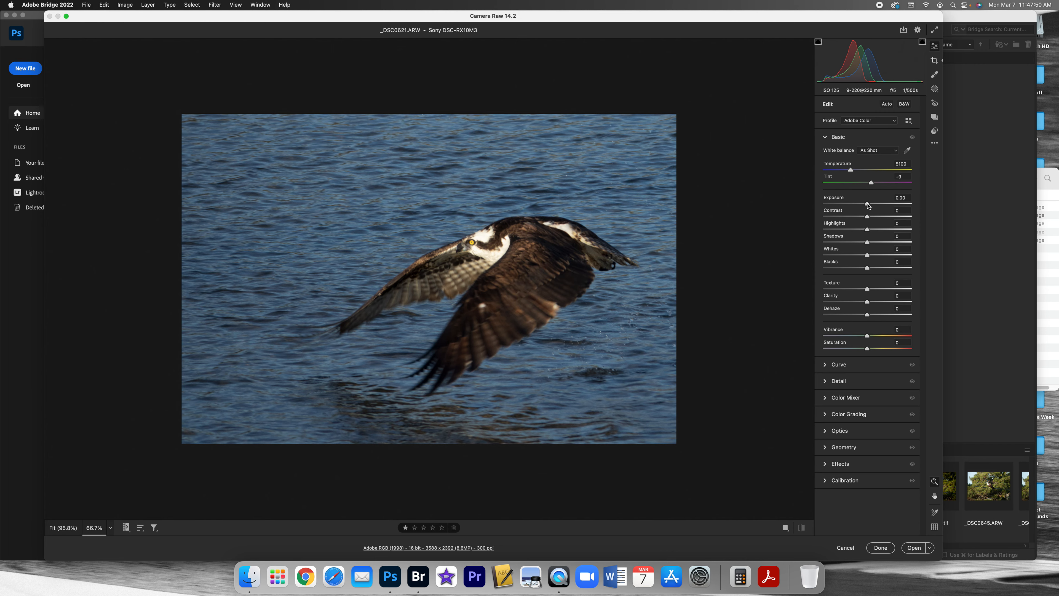
# Set Exposure to 0, Texture to +25, Clarity to +14 and Vibrance to +42 for the whole photo
pyautogui.moveTo(867, 204); pyautogui.dragTo(864, 205)
pyautogui.doubleClick(903, 197)
pyautogui.write('0')
pyautogui.moveTo(869, 290); pyautogui.dragTo(879, 287)
pyautogui.moveTo(868, 302); pyautogui.dragTo(887, 336)
pyautogui.click(885, 336)
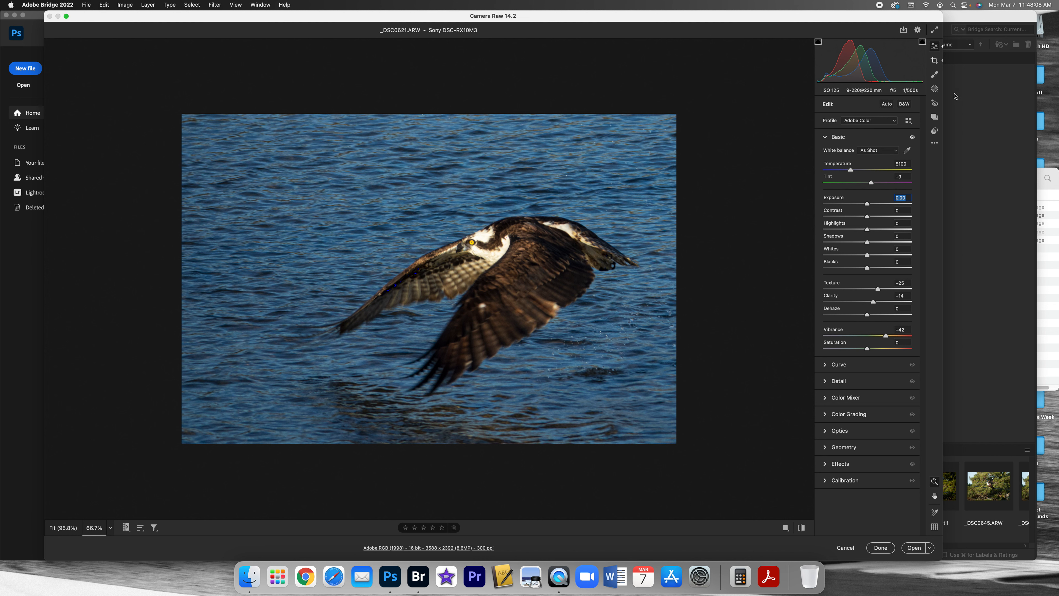
# Create a Select Subject mask covering the osprey and check its overlay color settings
pyautogui.click(935, 89)
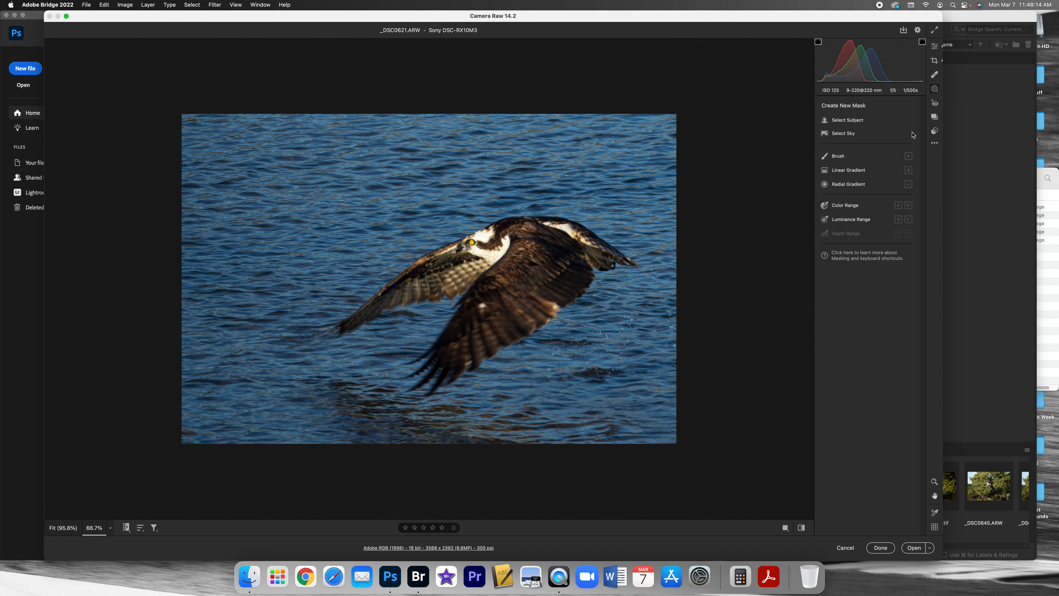
pyautogui.click(840, 121)
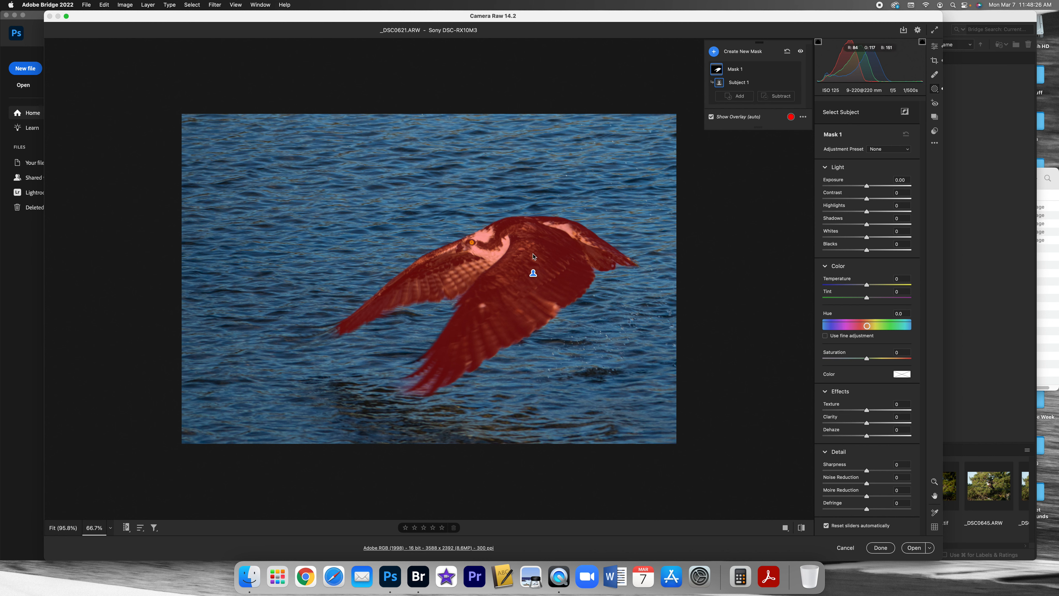
pyautogui.click(791, 117)
pyautogui.click(623, 189)
# Add a small brush to the subject mask and paint in the tip of the osprey's far left wing
pyautogui.click(740, 97)
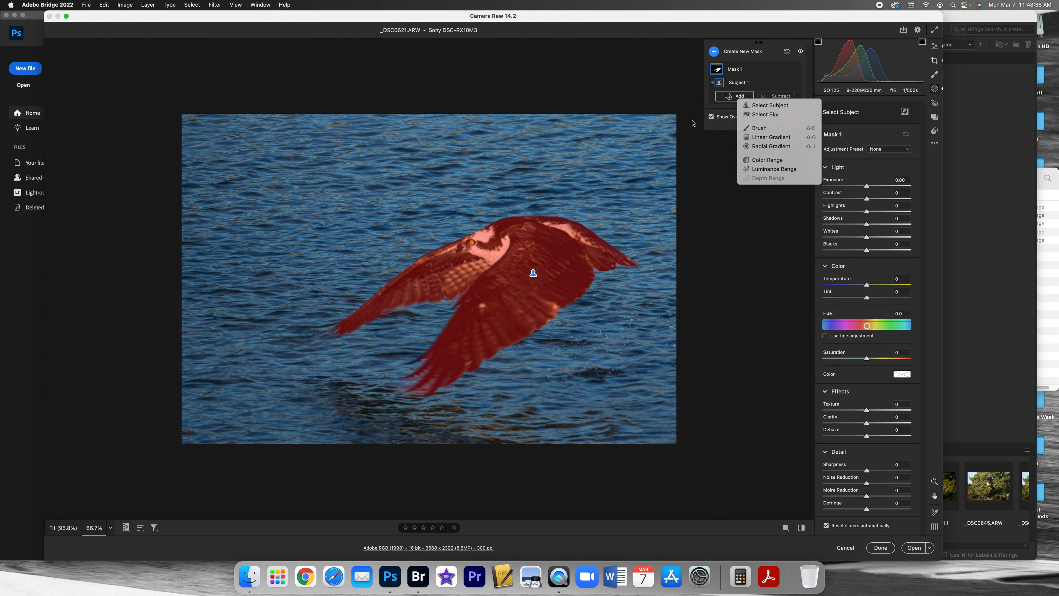
pyautogui.click(758, 129)
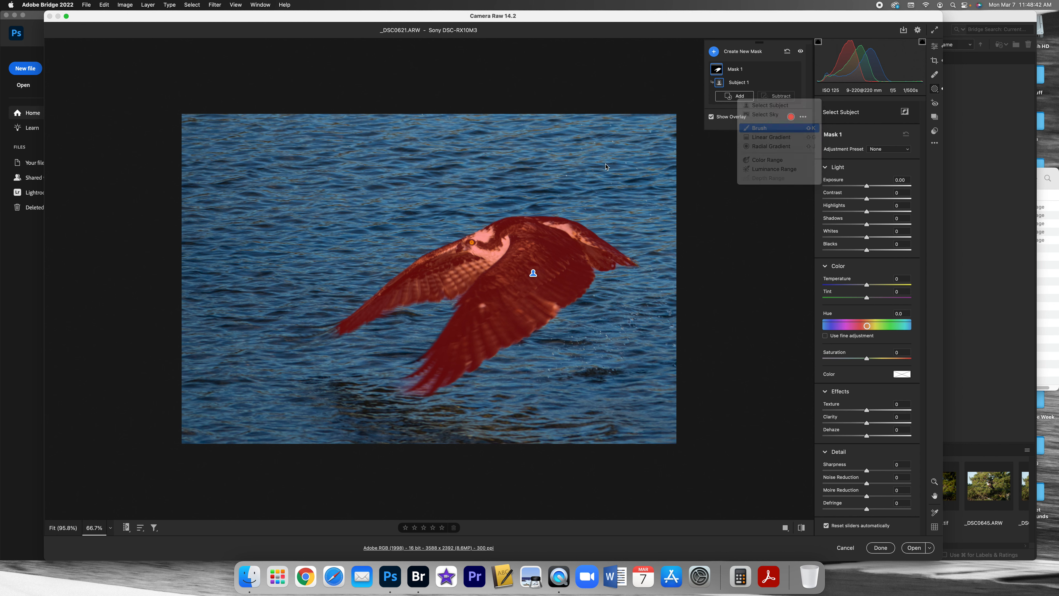
pyautogui.press('[')
pyautogui.press('[')
pyautogui.press('[')
pyautogui.press('[')
pyautogui.press('[')
pyautogui.press('[')
pyautogui.press('[')
pyautogui.press('[')
pyautogui.click(339, 328)
pyautogui.press(']')
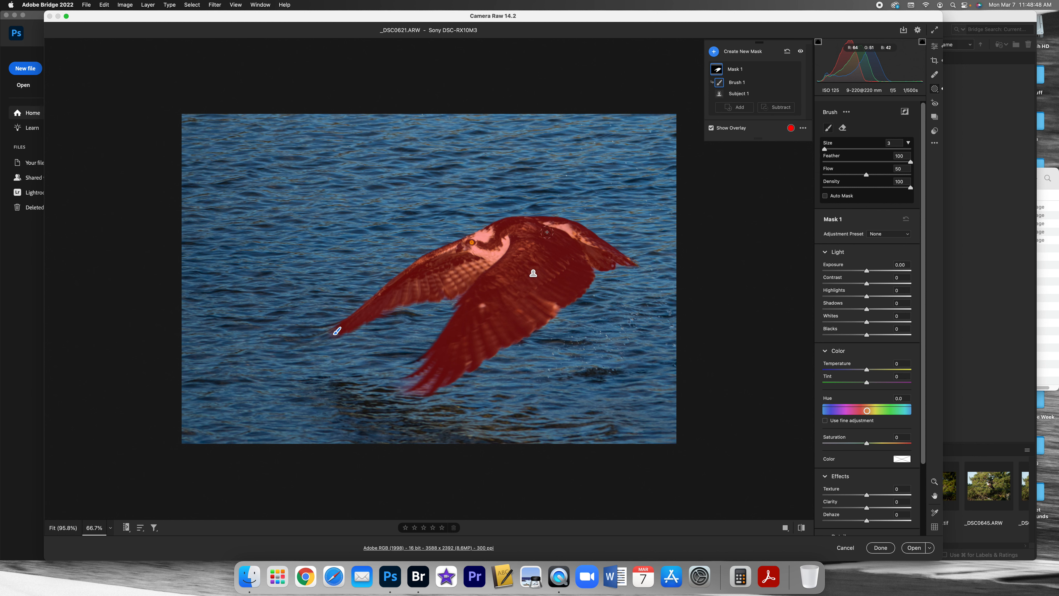
# Subtract a brushed area from the subject mask along the tip of the osprey's tail
pyautogui.click(775, 107)
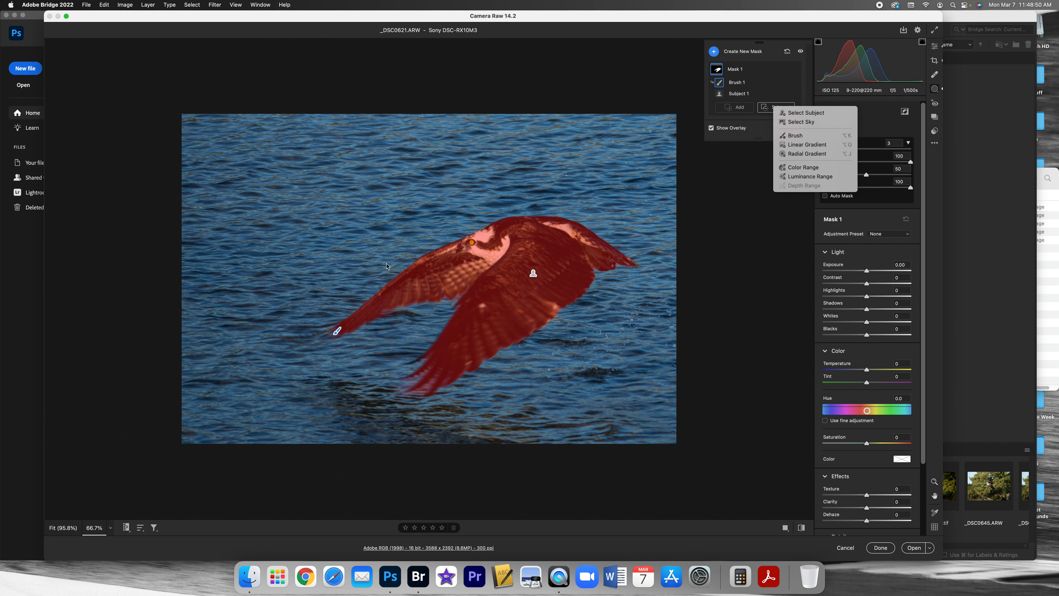
pyautogui.click(795, 135)
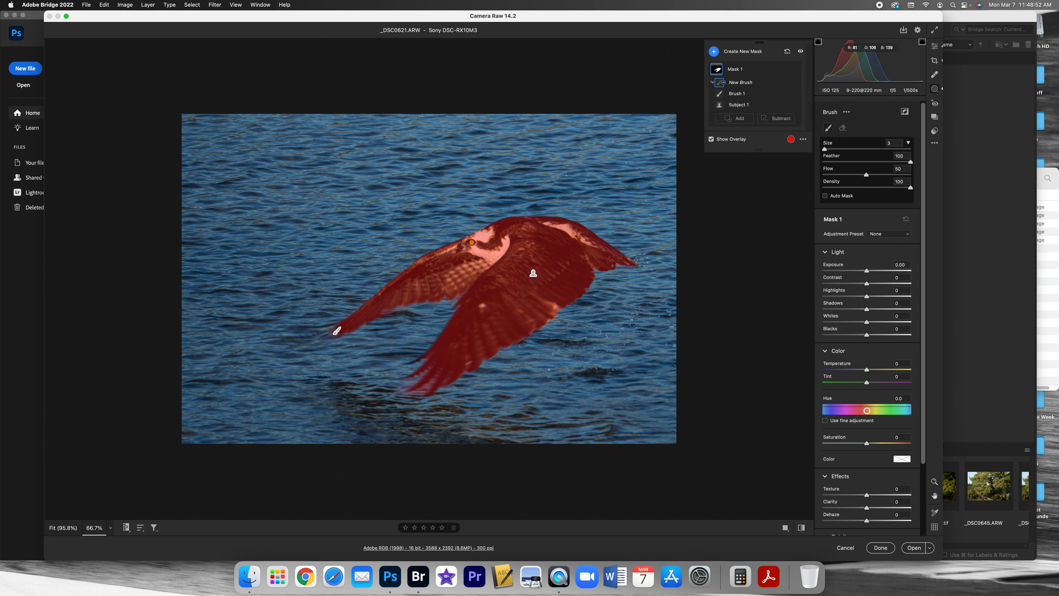
pyautogui.moveTo(616, 243)
pyautogui.mouseDown()
pyautogui.moveTo(635, 262)
pyautogui.moveTo(652, 253)
pyautogui.mouseUp()
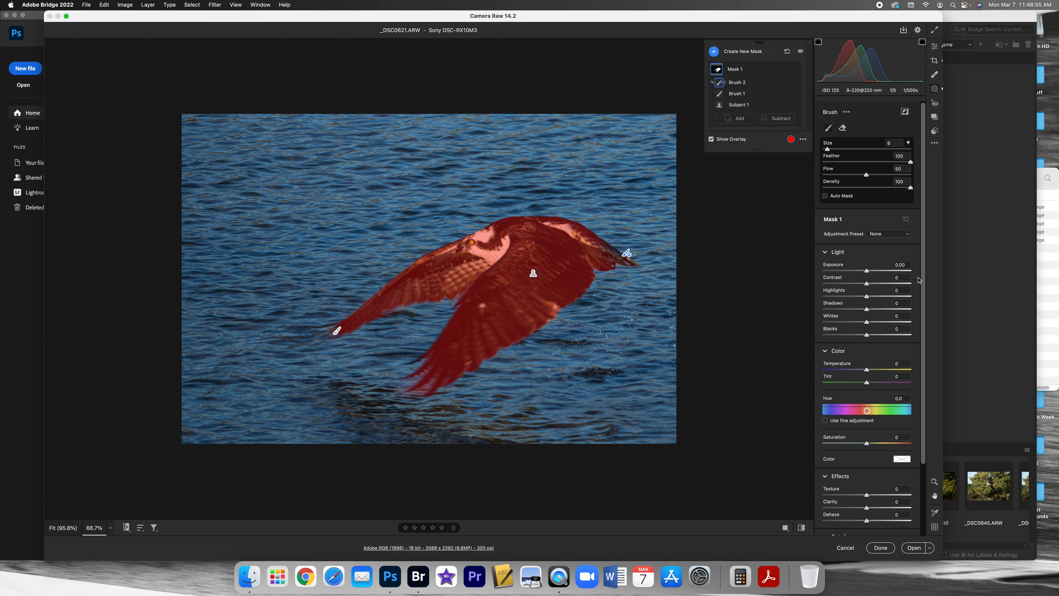
# Delete the subtracting brush at the osprey's tail from the mask and remove all remaining masks
pyautogui.click(735, 118)
pyautogui.click(627, 254)
pyautogui.rightClick(627, 256)
pyautogui.click(667, 361)
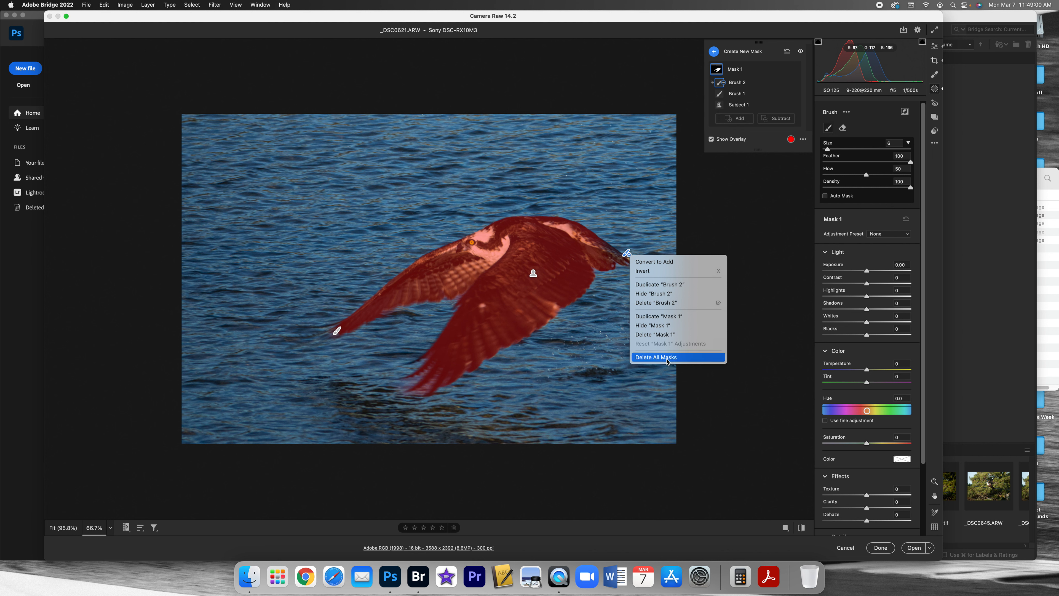
pyautogui.click(659, 302)
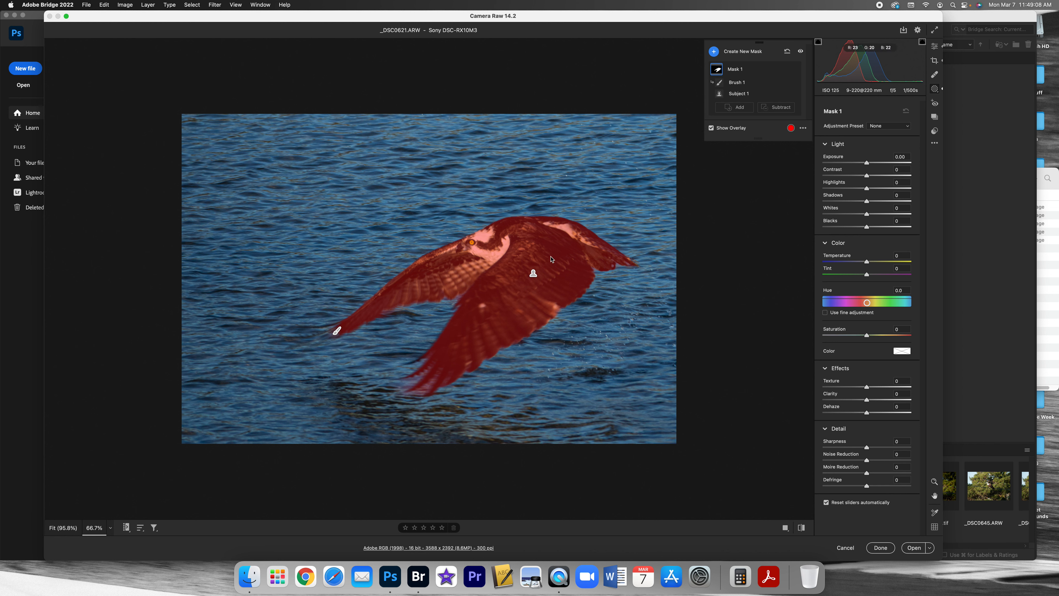
pyautogui.click(787, 52)
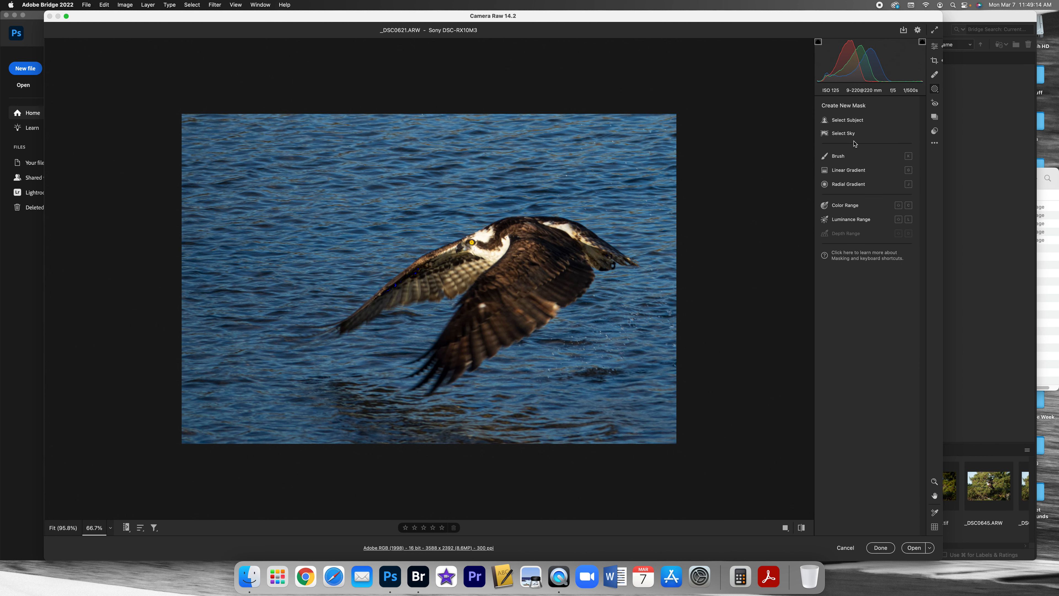
# Try a hand-painted brush mask over the osprey's near wing and back, and discard it
pyautogui.click(837, 156)
pyautogui.moveTo(519, 259); pyautogui.dragTo(434, 366)
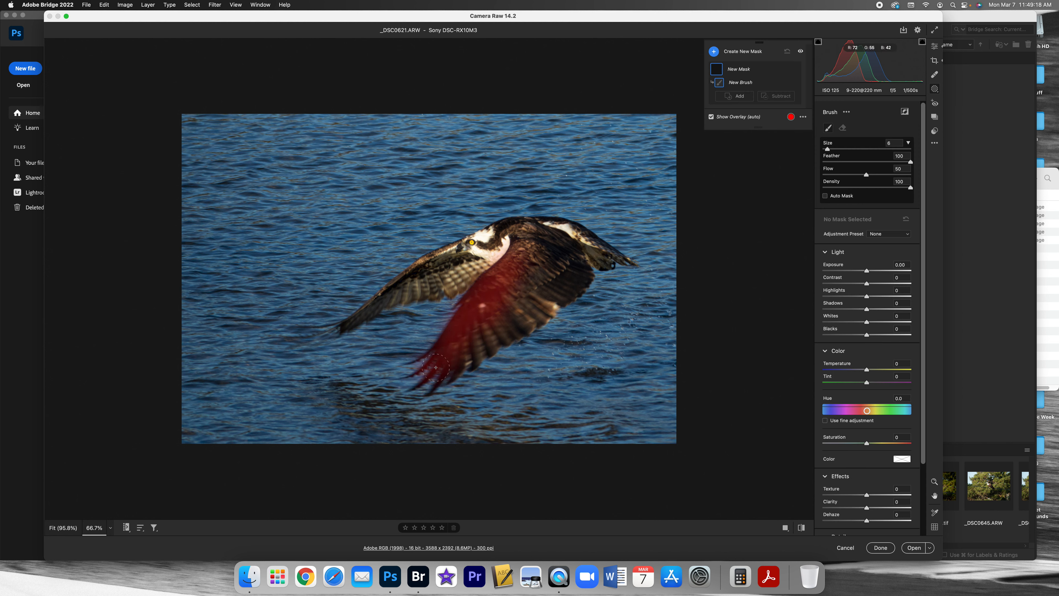
pyautogui.moveTo(556, 296)
pyautogui.mouseDown()
pyautogui.moveTo(587, 253)
pyautogui.moveTo(563, 236)
pyautogui.moveTo(570, 256)
pyautogui.moveTo(545, 287)
pyautogui.mouseUp()
pyautogui.moveTo(520, 232); pyautogui.dragTo(542, 227)
pyautogui.press(']')
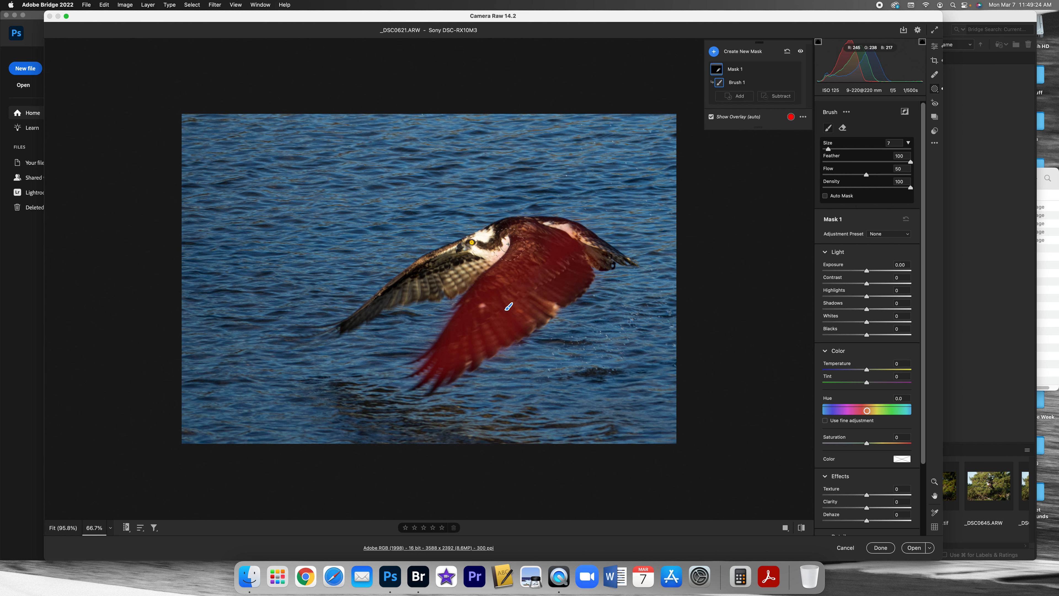
pyautogui.click(787, 51)
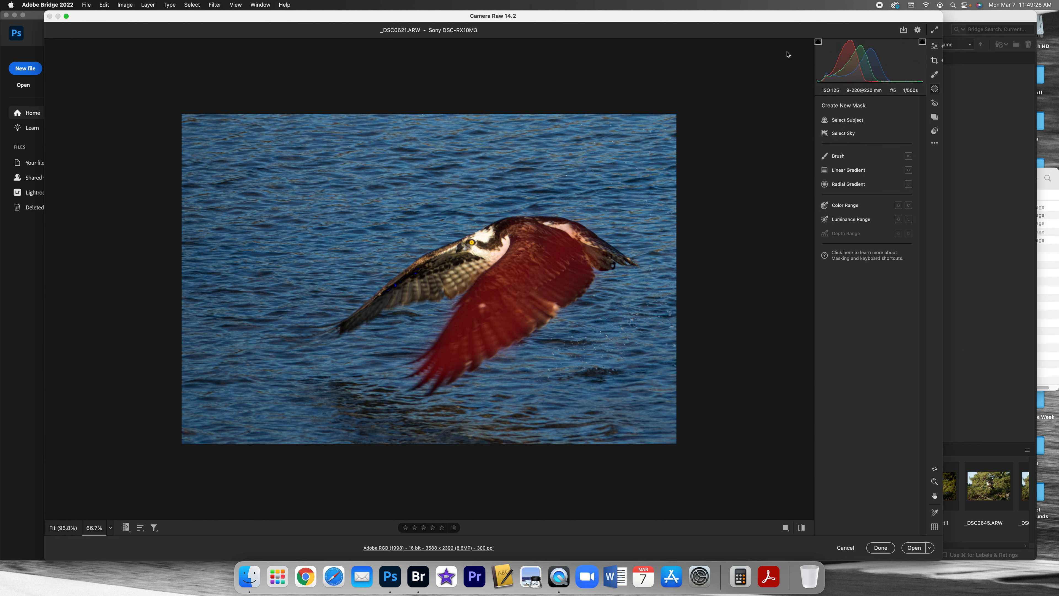
# Mask the osprey with Select Subject, set the mask's Texture to +72 and raise its Sharpness
pyautogui.click(839, 121)
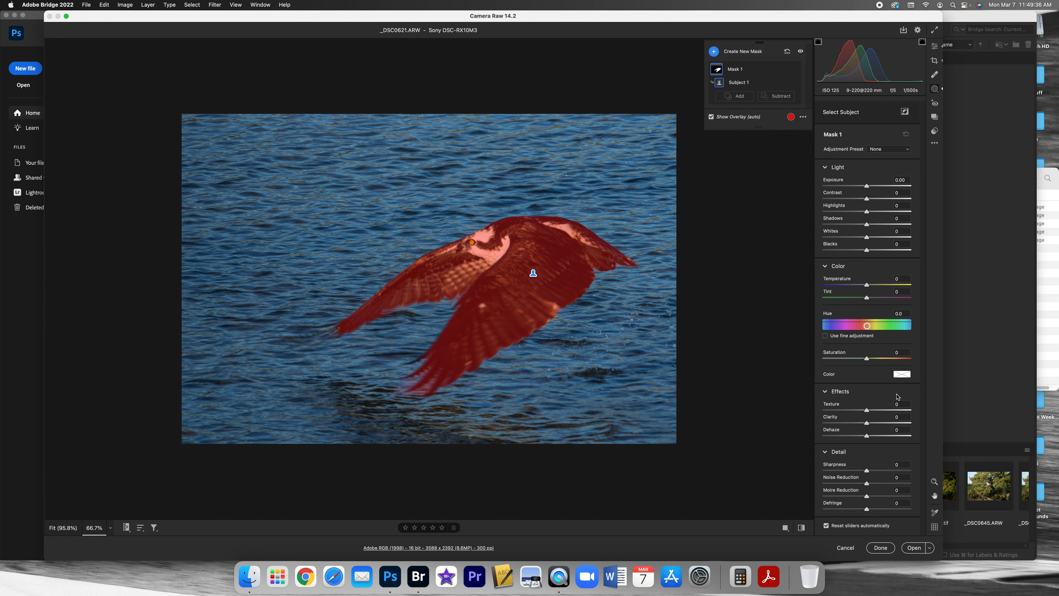
pyautogui.moveTo(867, 410); pyautogui.dragTo(898, 410)
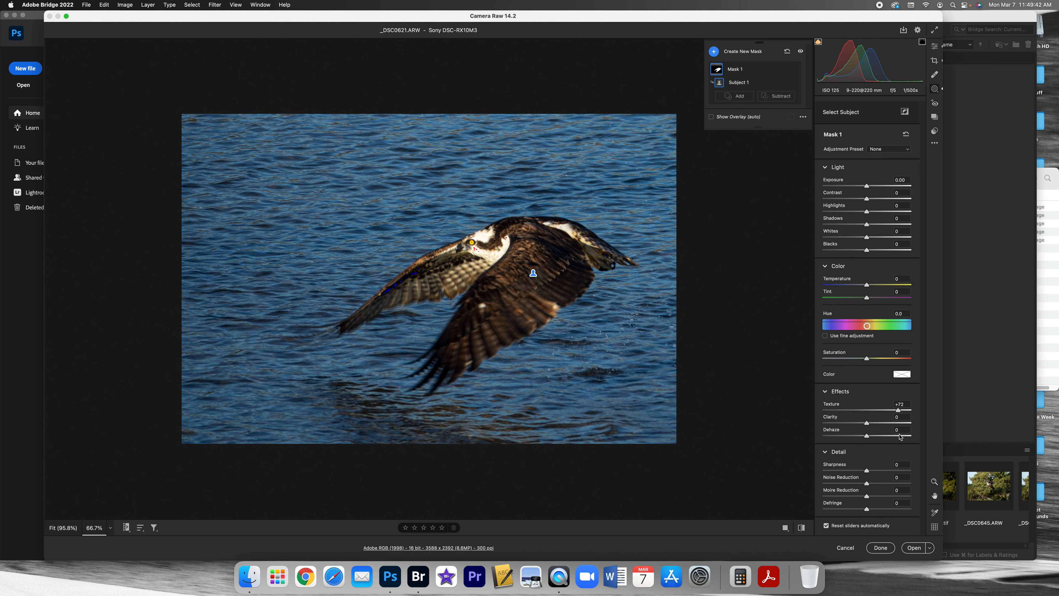
pyautogui.moveTo(867, 471); pyautogui.dragTo(900, 471)
# Check the subject mask's overlay, then slightly raise the osprey's Saturation and fine-tune its Temperature and Tint
pyautogui.click(713, 118)
pyautogui.click(712, 118)
pyautogui.moveTo(869, 360); pyautogui.dragTo(876, 360)
pyautogui.moveTo(867, 284); pyautogui.dragTo(871, 297)
# Darken the edges of the whole photo with a Vignetting value of -24
pyautogui.click(935, 48)
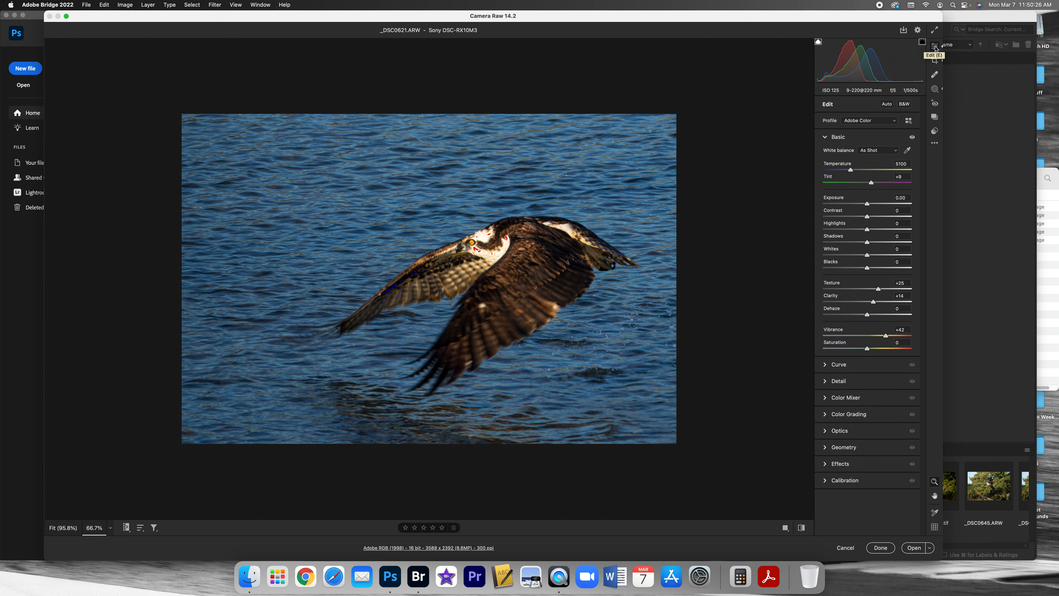
pyautogui.click(831, 463)
pyautogui.moveTo(848, 317); pyautogui.dragTo(858, 319)
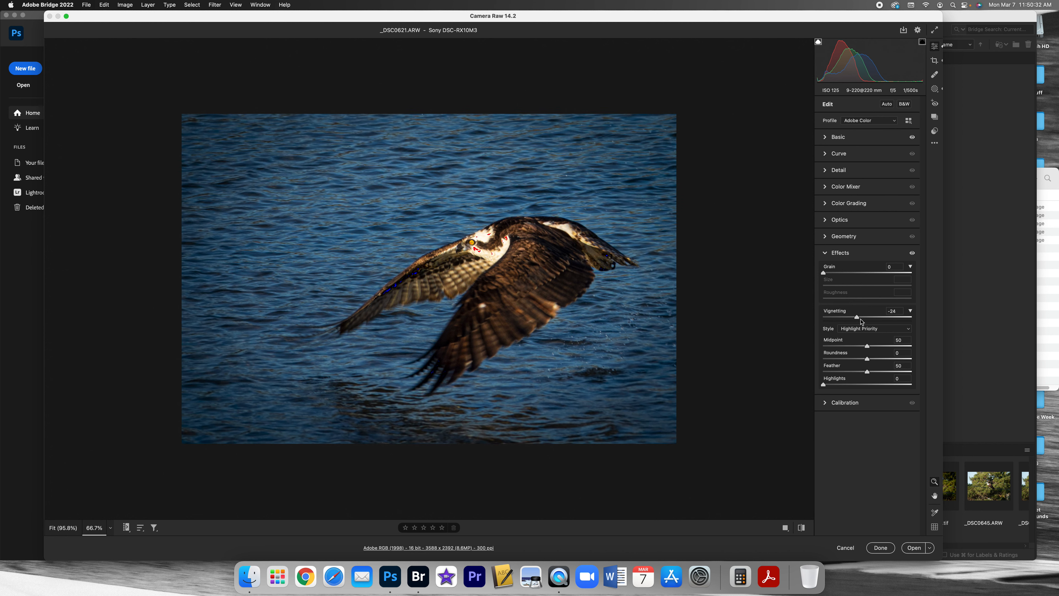
# Set the whole photo's Exposure to +0.25 and Highlights to -69
pyautogui.click(826, 139)
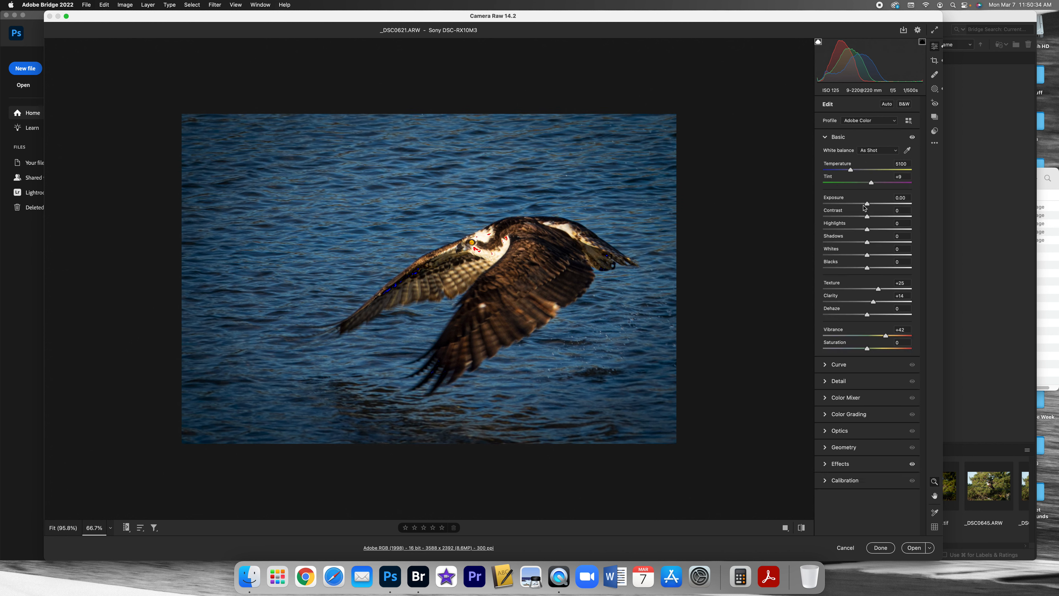
pyautogui.moveTo(867, 205); pyautogui.dragTo(835, 231)
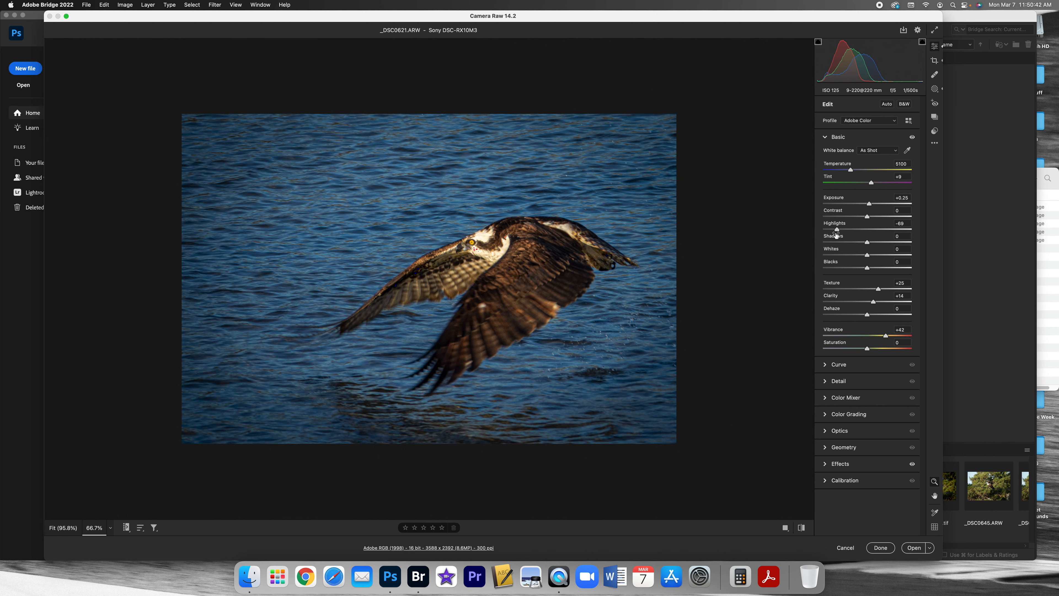
# Open the edited raw photo _DSC0621.ARW from Camera Raw in Photoshop and show the whole image
pyautogui.click(916, 551)
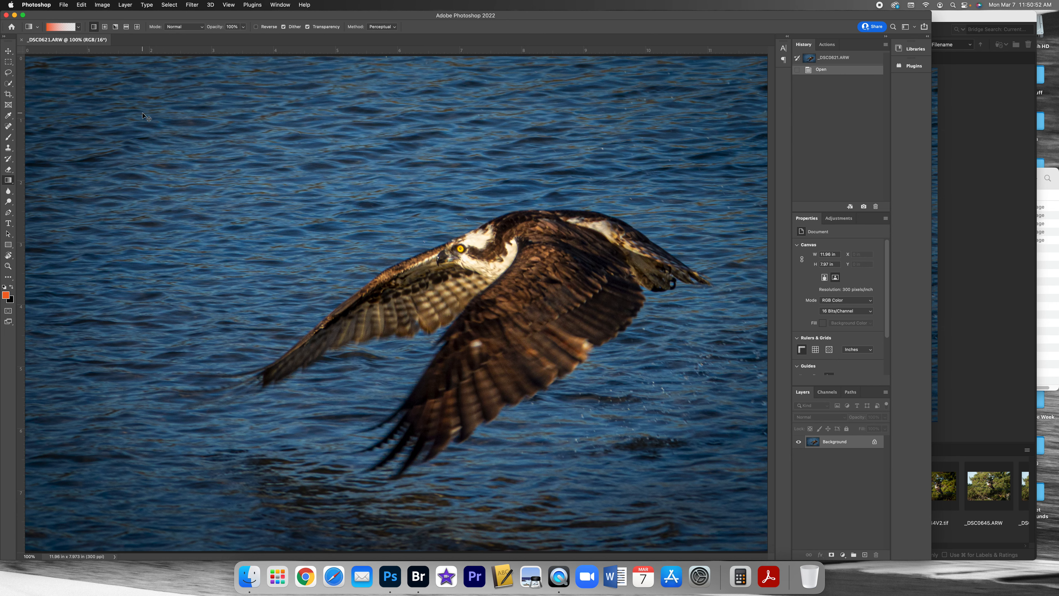
pyautogui.press('super+minus')
pyautogui.click(63, 5)
pyautogui.click(81, 98)
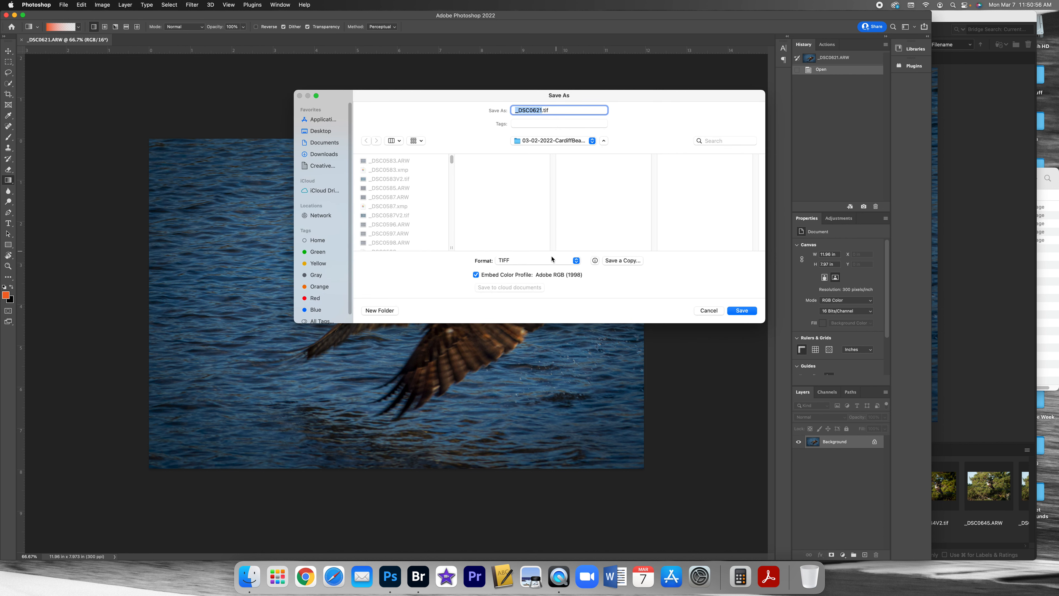
pyautogui.click(551, 258)
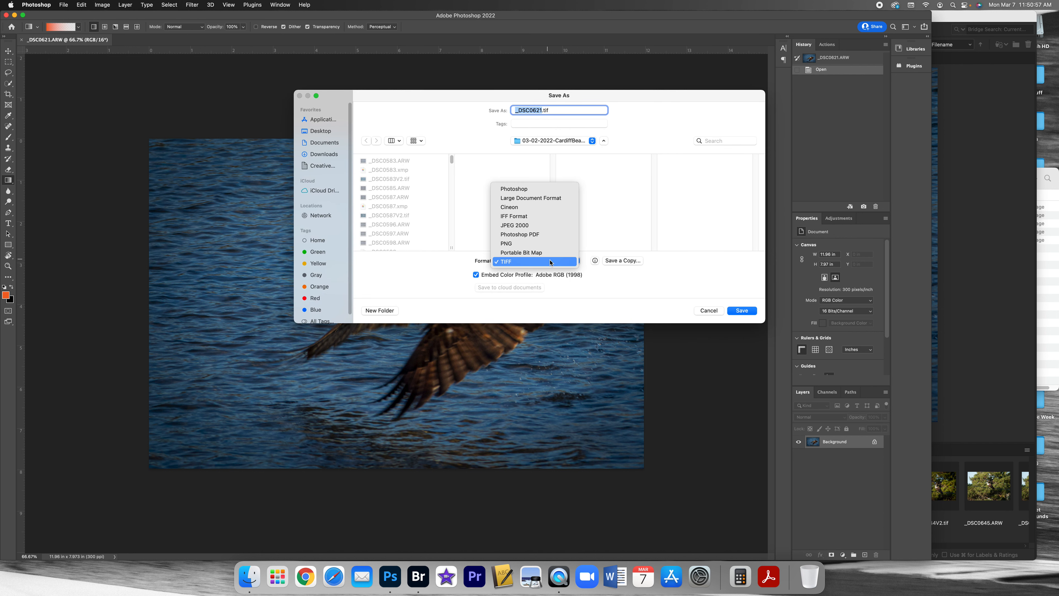
pyautogui.click(444, 269)
pyautogui.click(705, 310)
# Convert the osprey photo's colour depth to 8 Bits/Channel
pyautogui.click(102, 5)
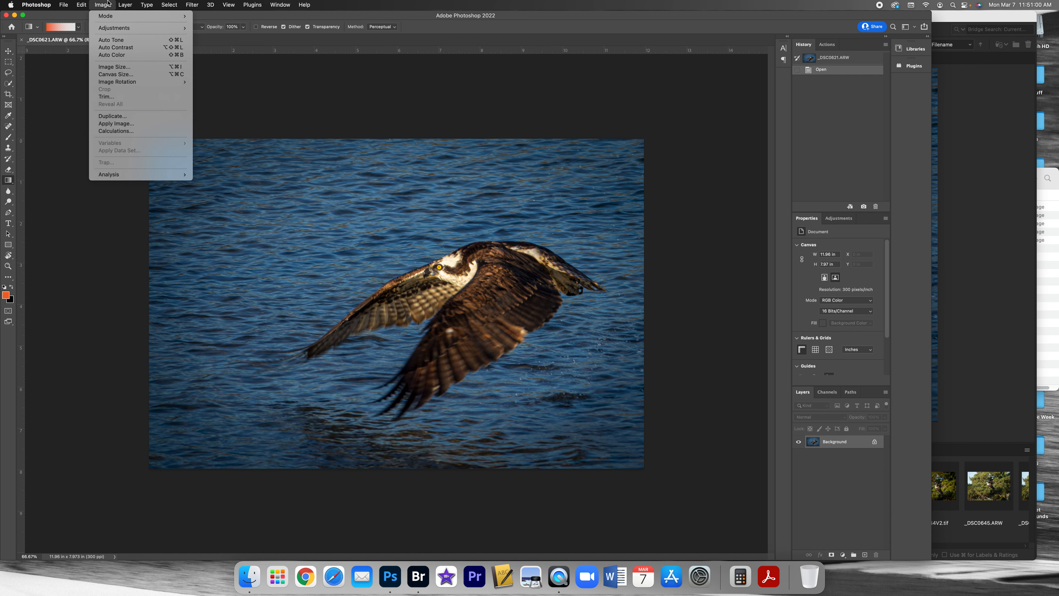
pyautogui.moveTo(125, 15)
pyautogui.click(227, 80)
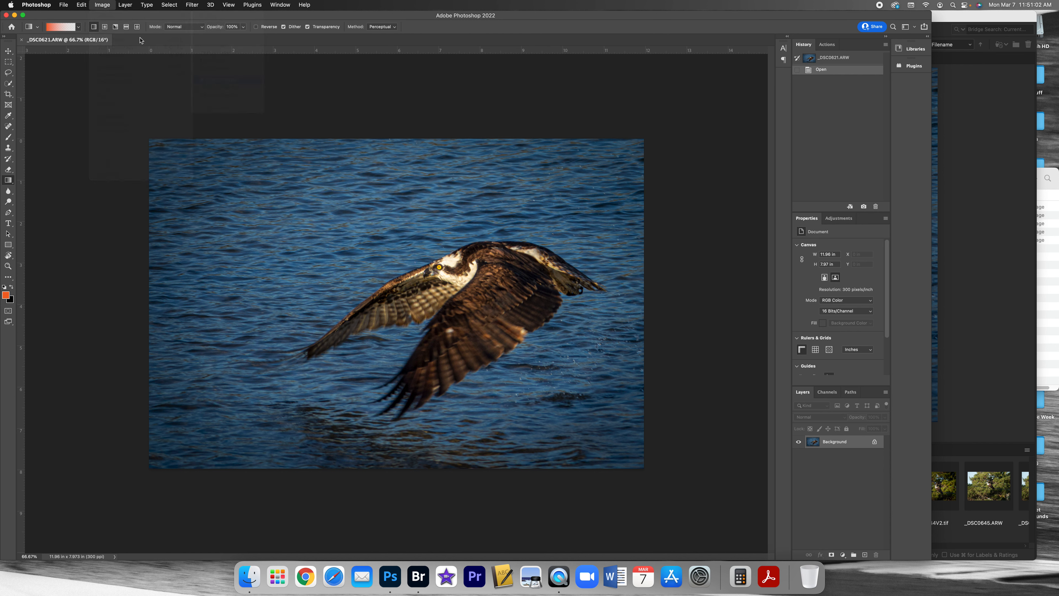
# Save the photo in JPEG format as _DSC0621V2.jpg with Quality 12 (Maximum)
pyautogui.click(63, 5)
pyautogui.click(83, 95)
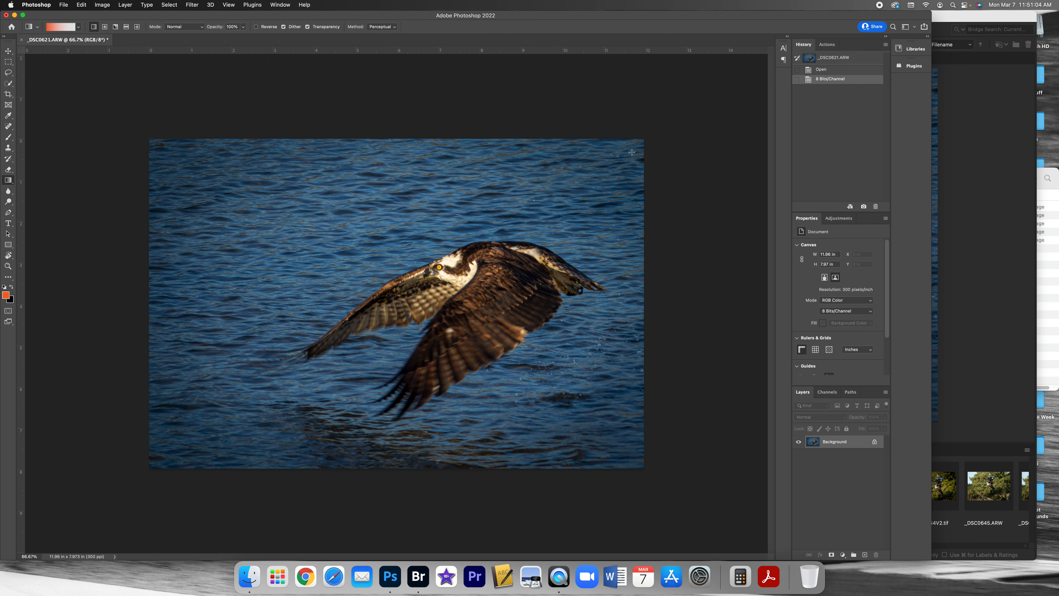
pyautogui.click(529, 260)
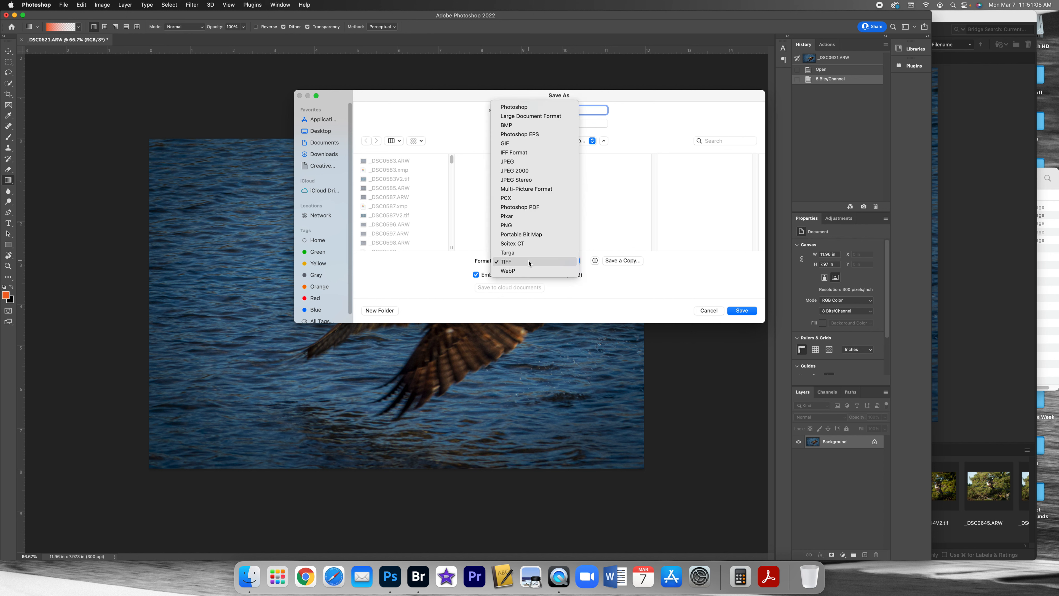
pyautogui.click(520, 165)
pyautogui.click(542, 109)
pyautogui.write('V2')
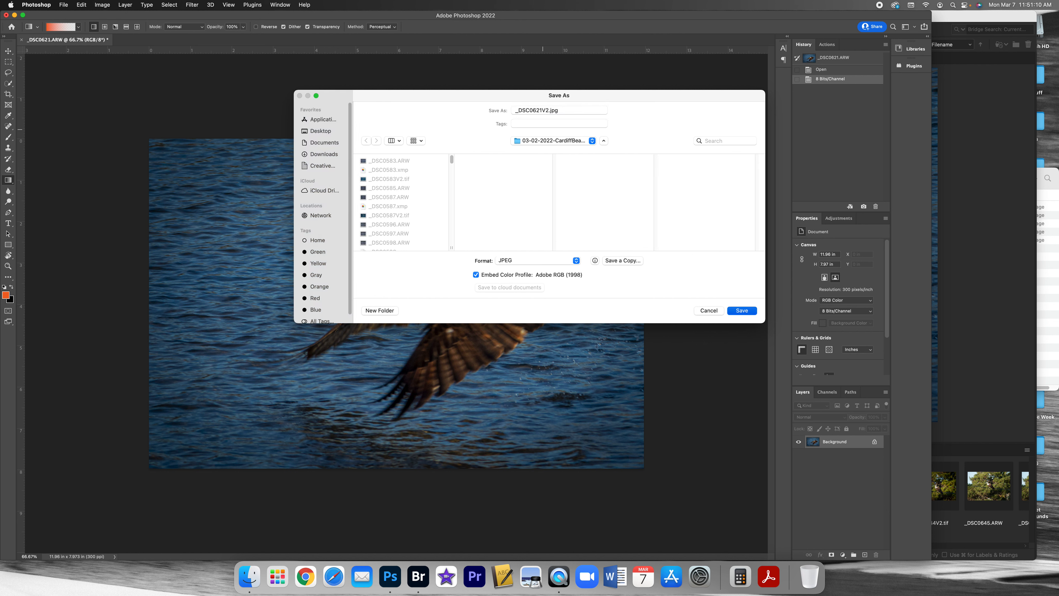
pyautogui.press('Return')
pyautogui.write('12')
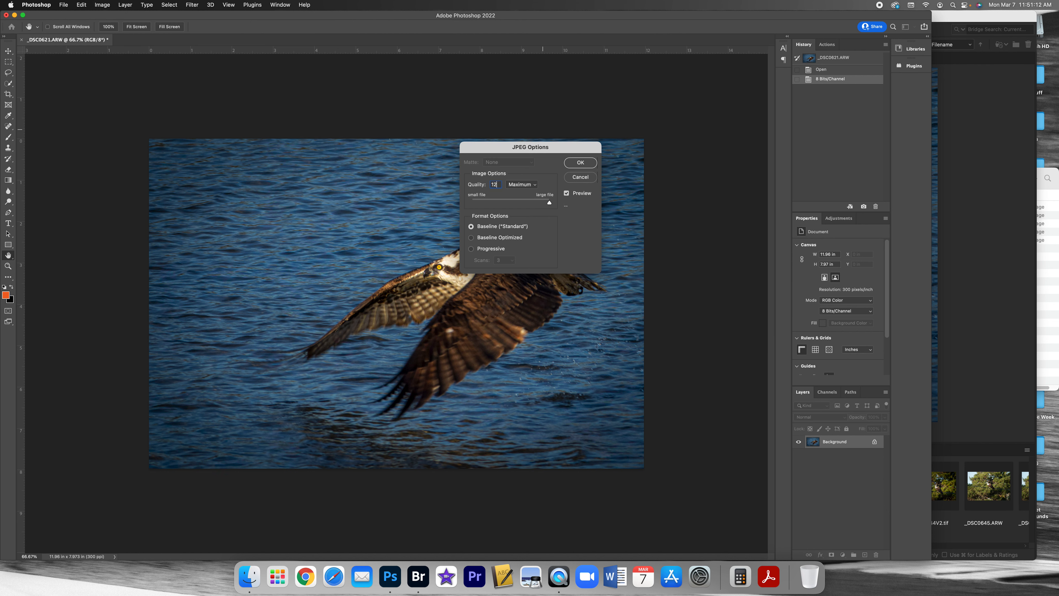
pyautogui.press('Return')
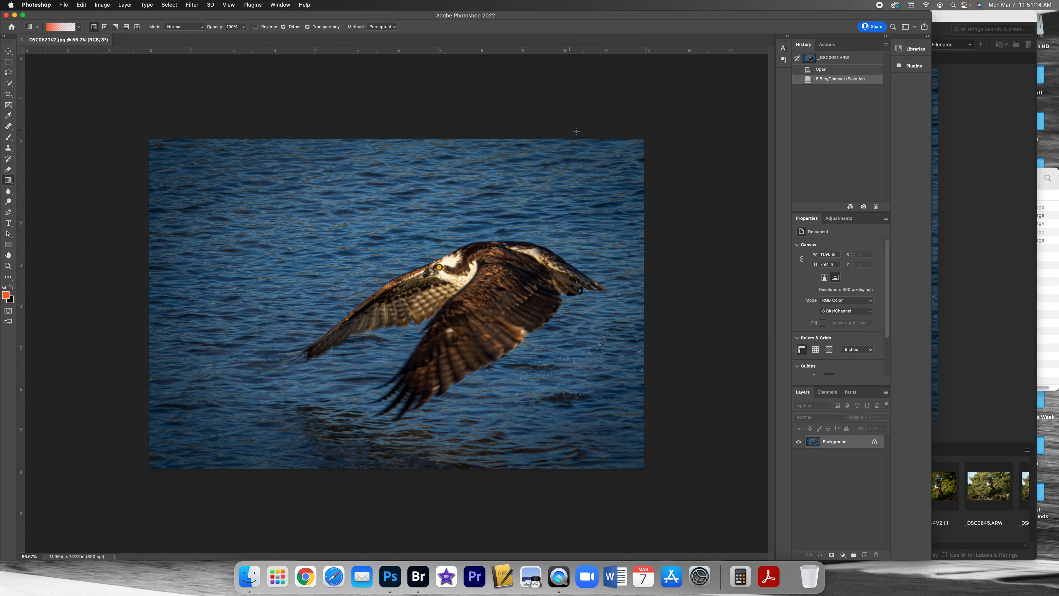
# Close the saved photo, switch to Bridge and inspect _DSC0621V2.jpg at full screen
pyautogui.press('super+w')
pyautogui.click(1011, 367)
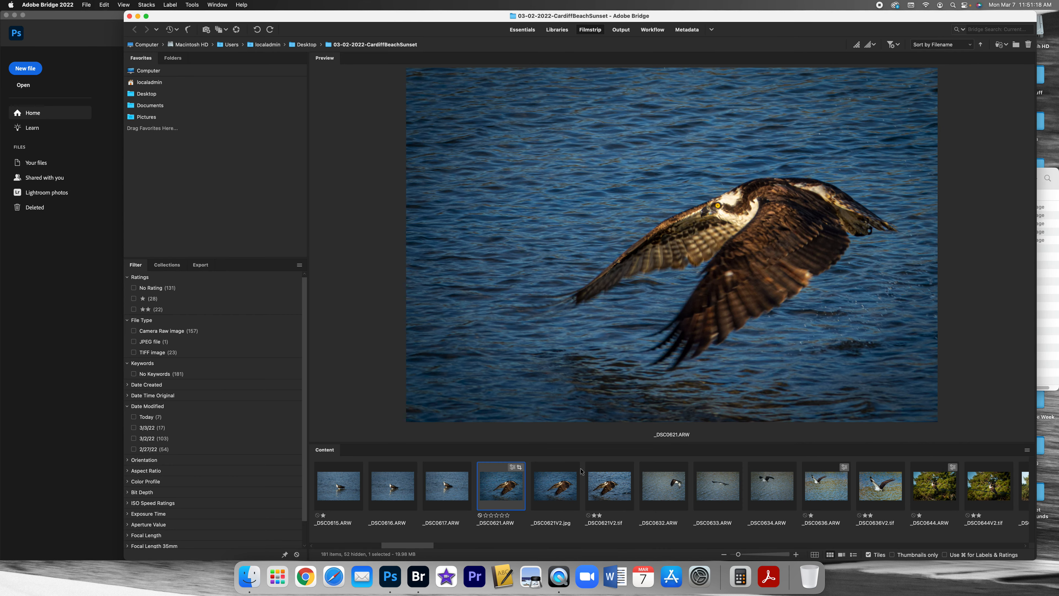
pyautogui.click(546, 487)
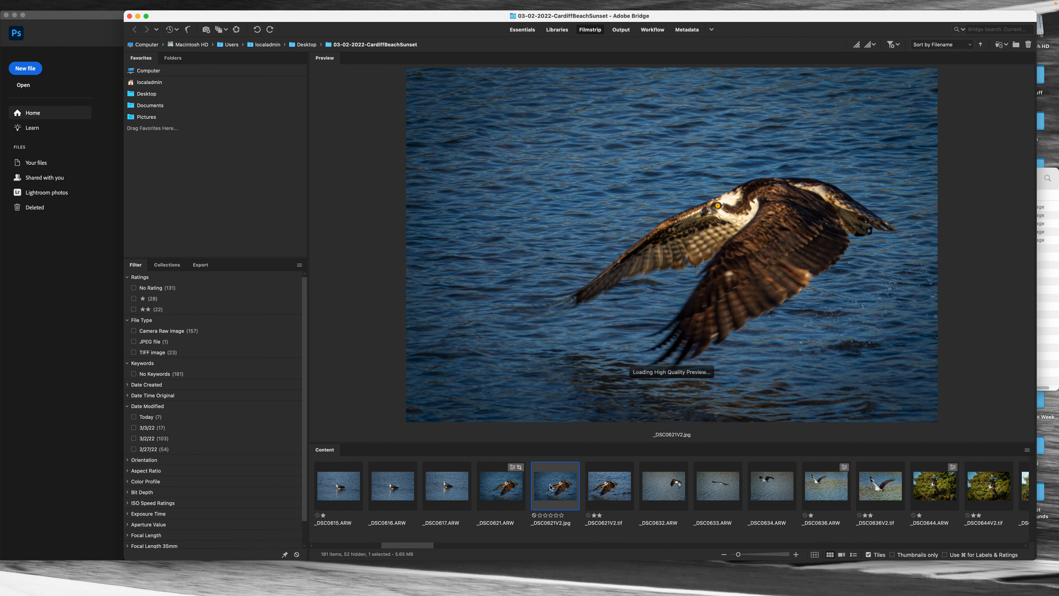
pyautogui.press('space')
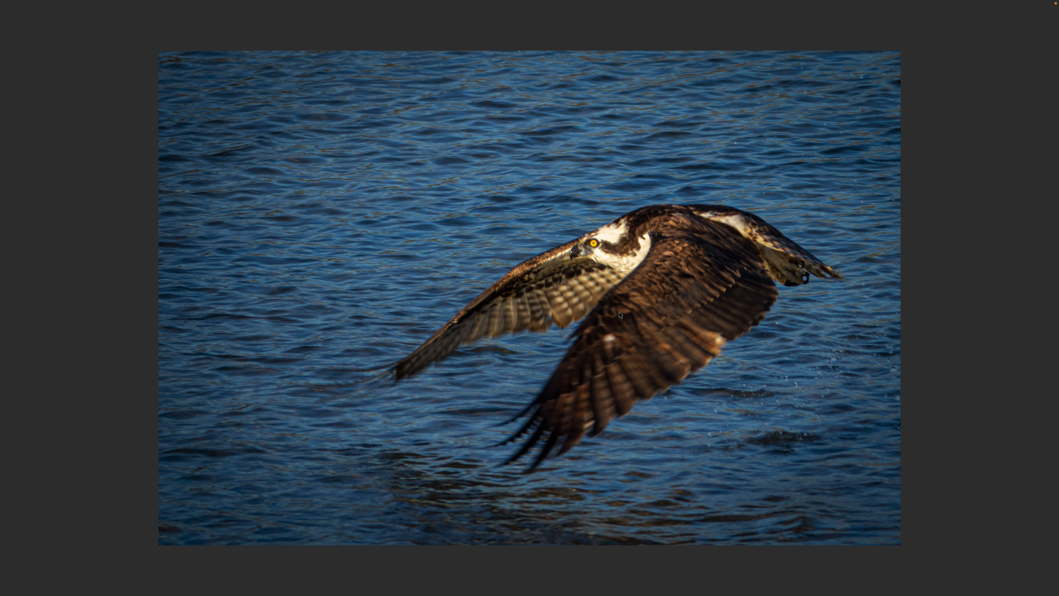
pyautogui.press('space')
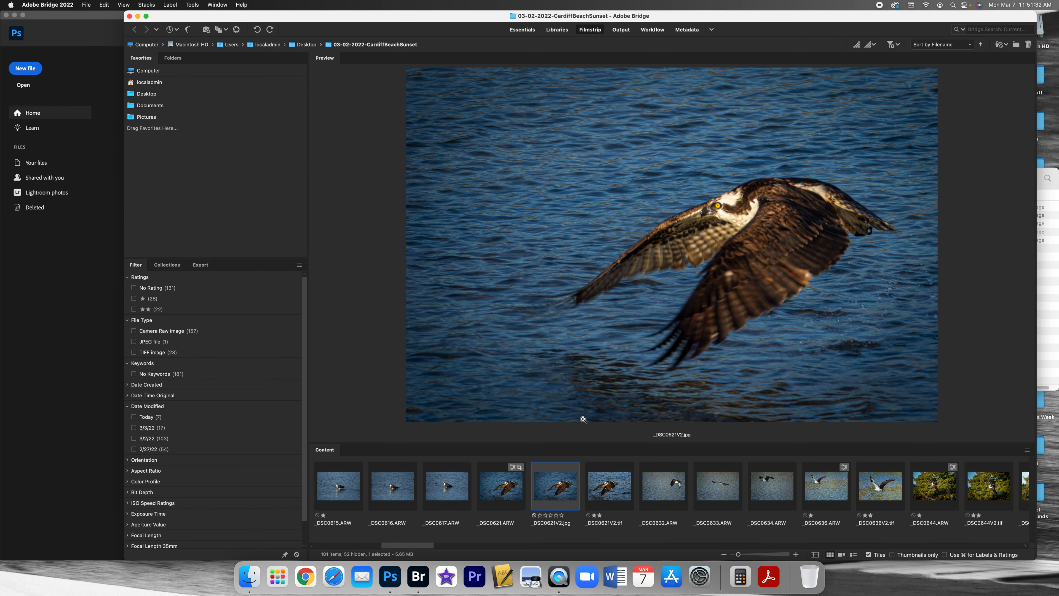
pyautogui.doubleClick(508, 492)
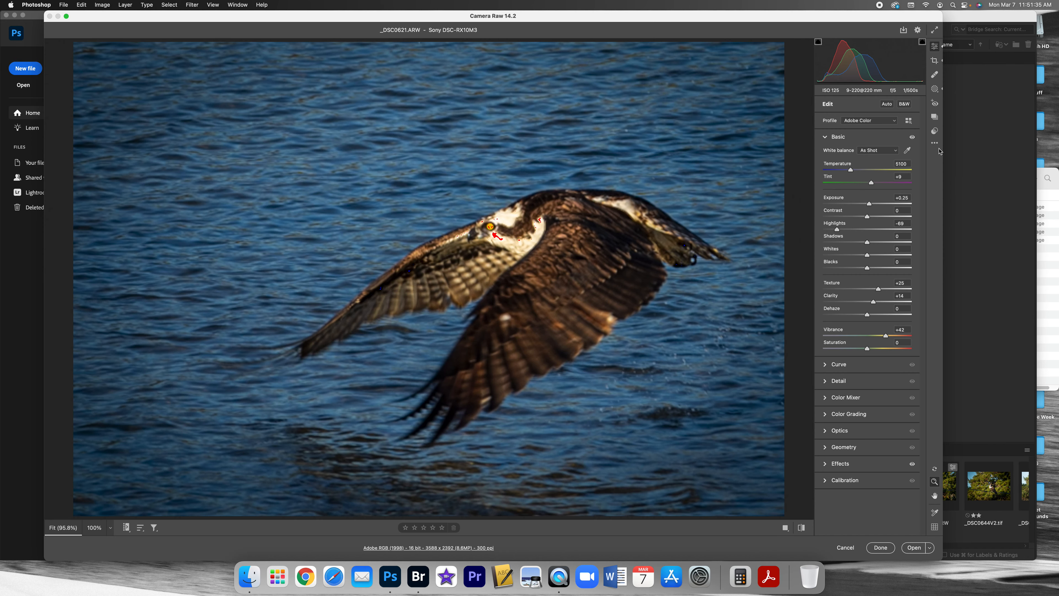
pyautogui.click(935, 144)
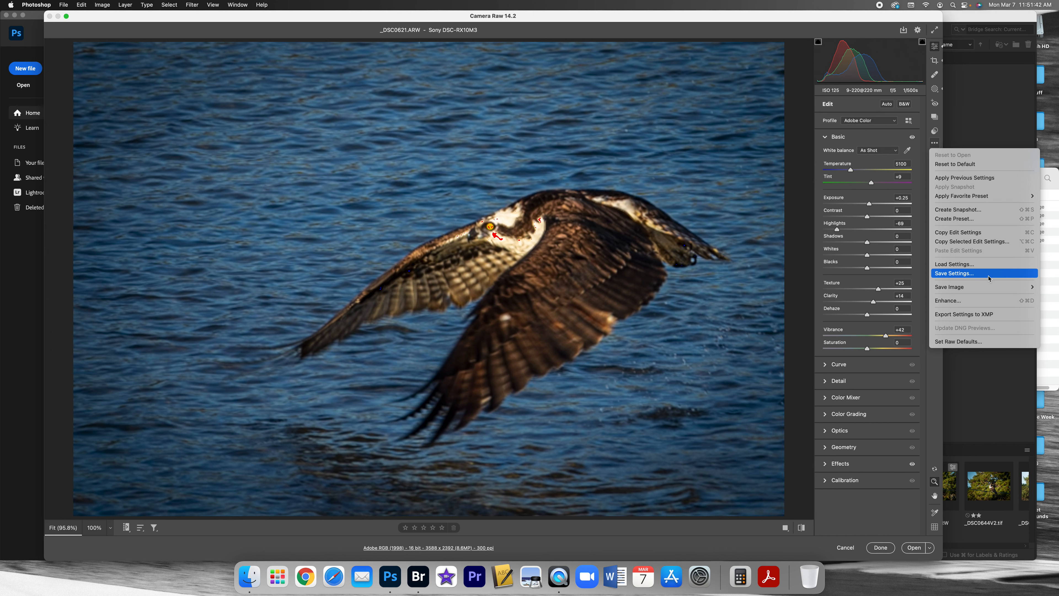
pyautogui.click(965, 164)
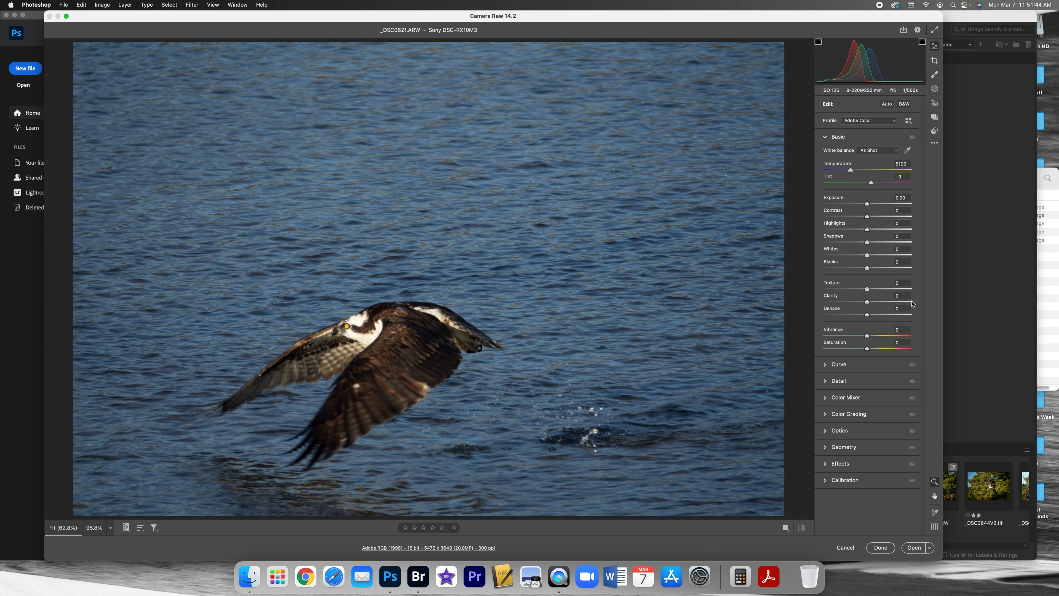
pyautogui.click(846, 548)
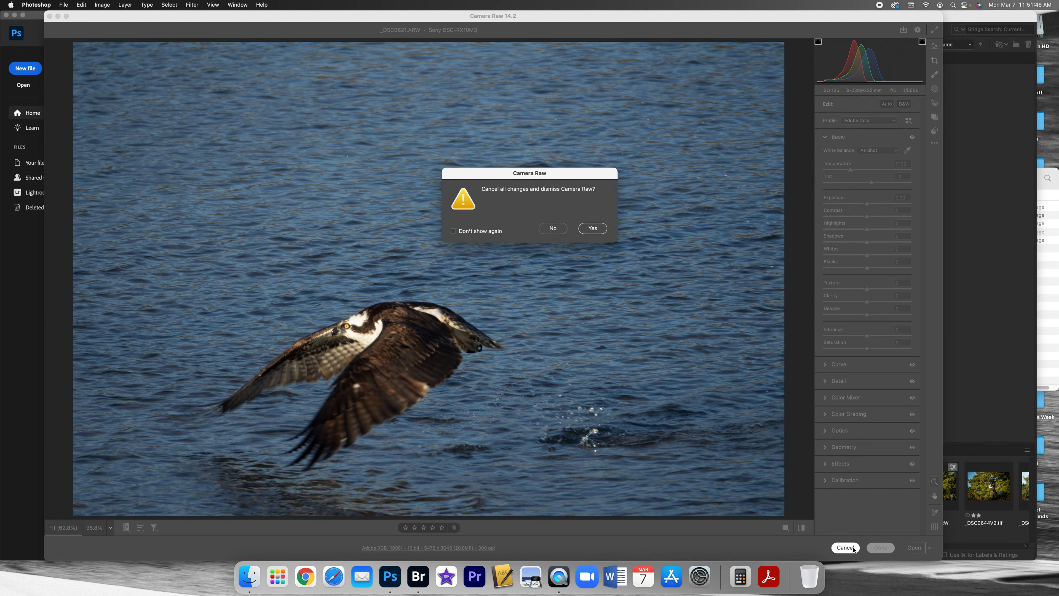
pyautogui.click(592, 228)
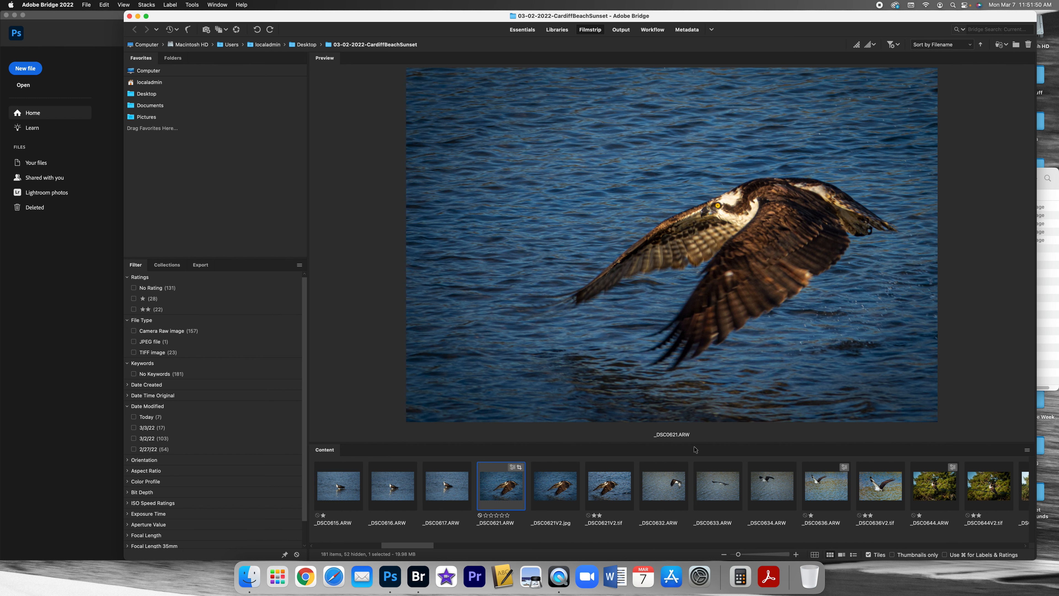
# Reopen _DSC0621.ARW in Camera Raw, reset all its edits to default and accept the reset
pyautogui.doubleClick(499, 487)
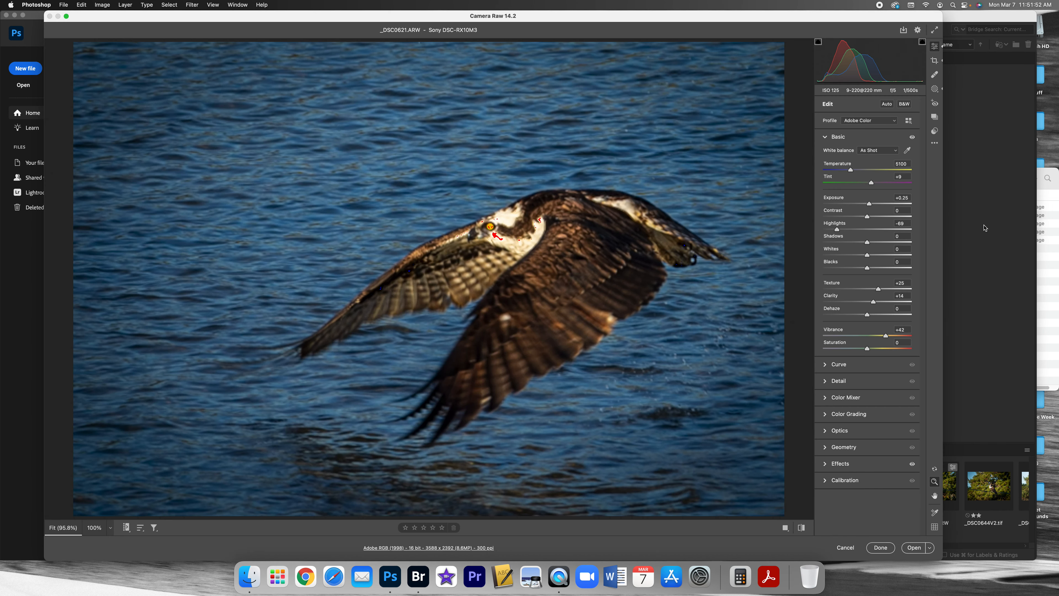
pyautogui.click(934, 143)
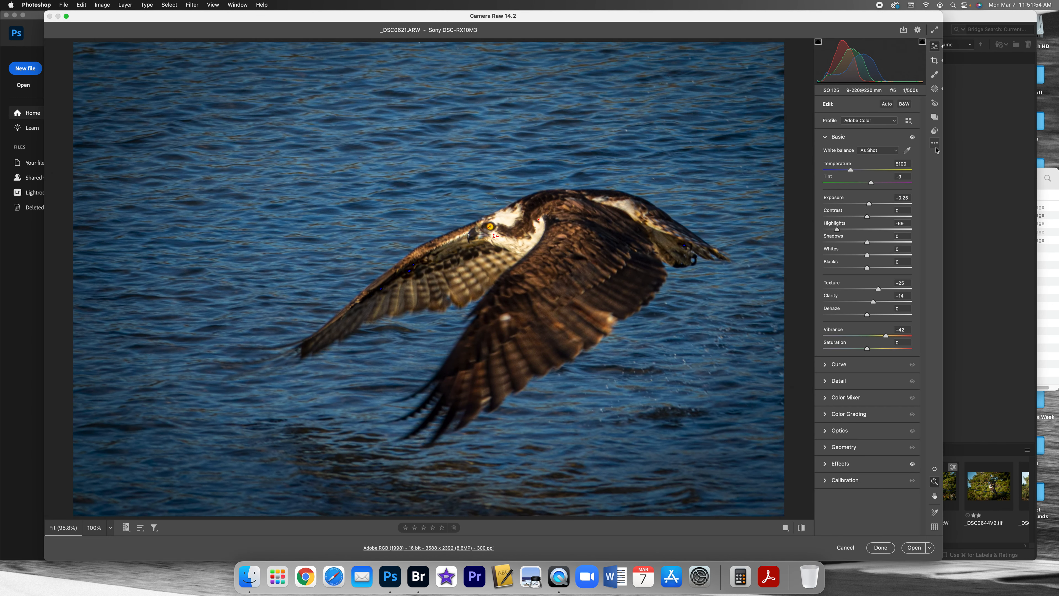
pyautogui.click(940, 164)
pyautogui.press('Return')
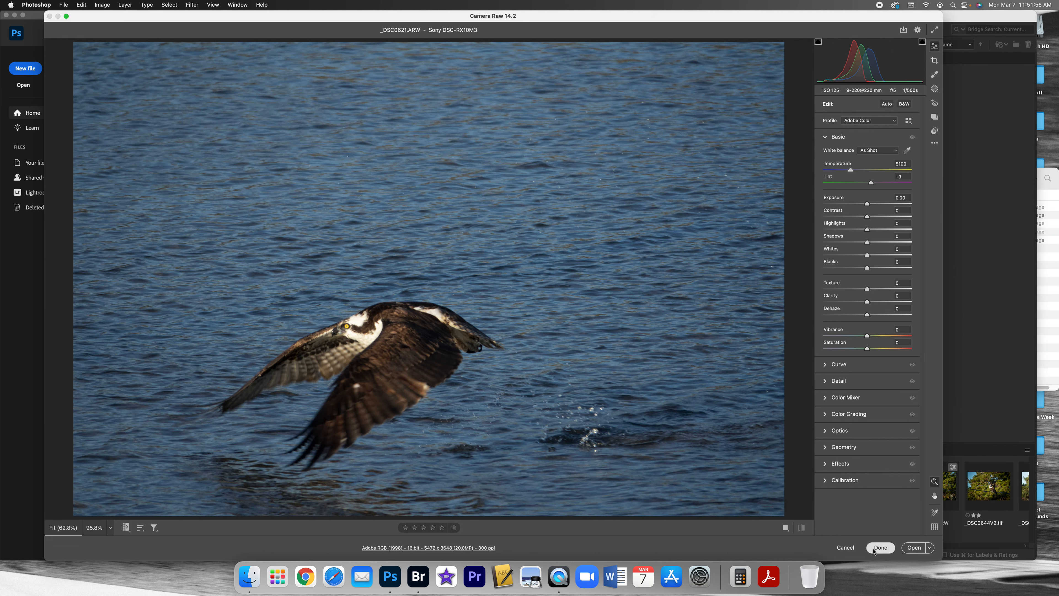
# Return to Bridge and view the finished _DSC0621V2.jpg at full screen, then leave the full-screen preview
pyautogui.click(977, 406)
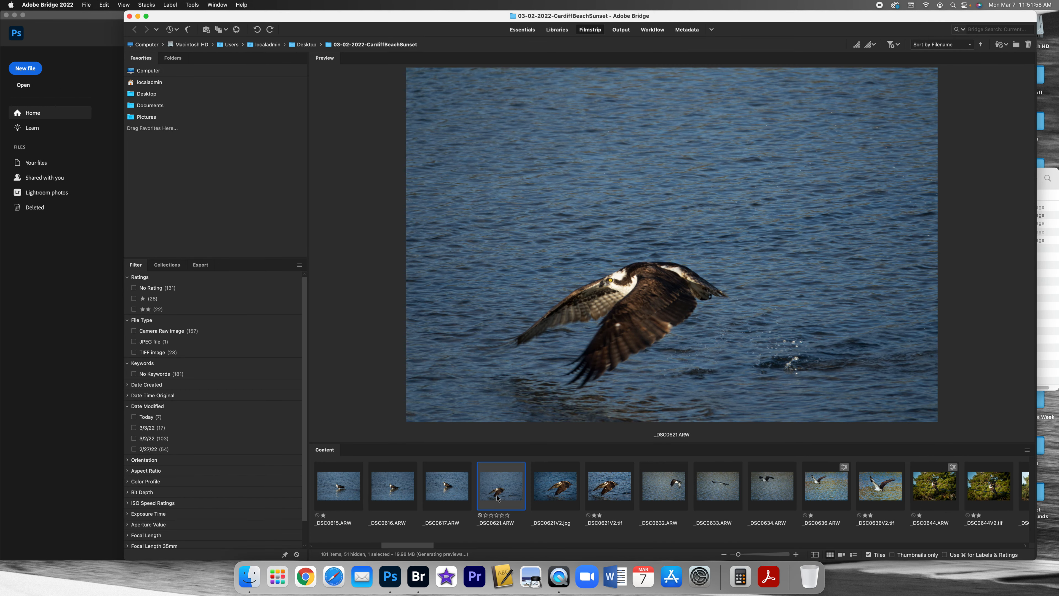
pyautogui.press('space')
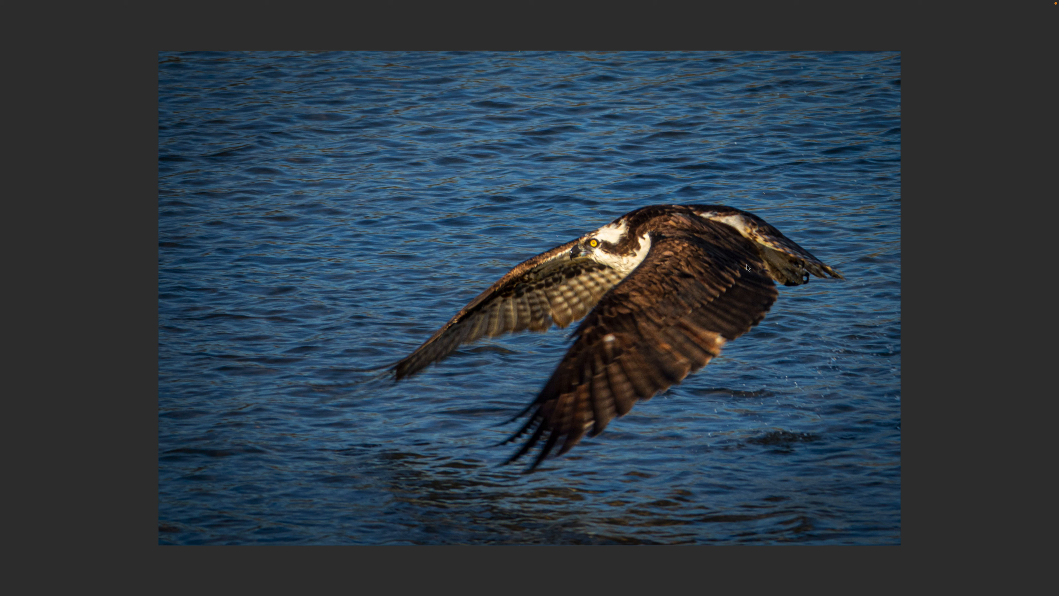
pyautogui.press('Escape')
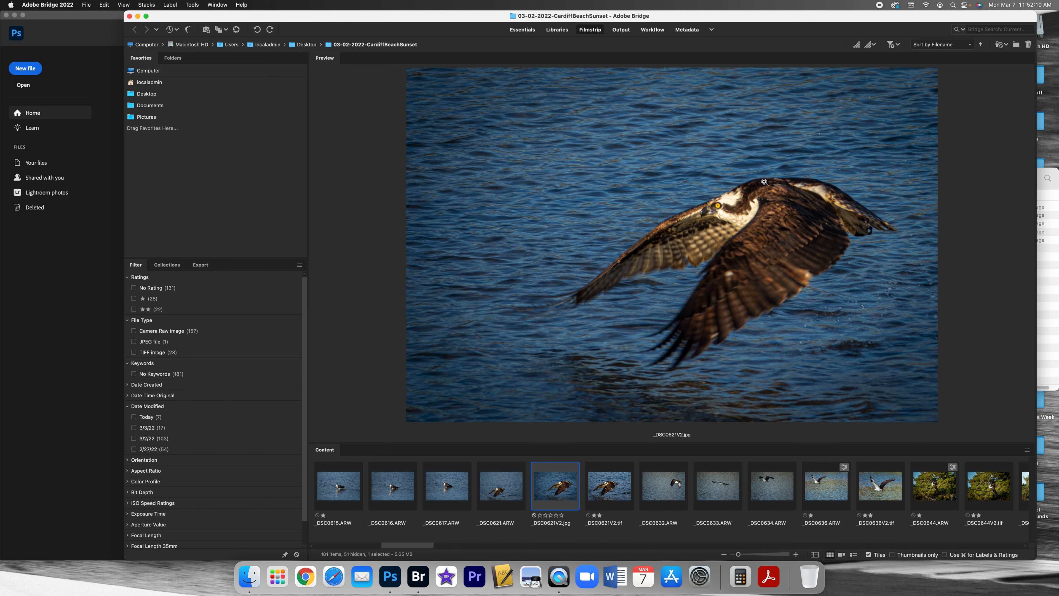